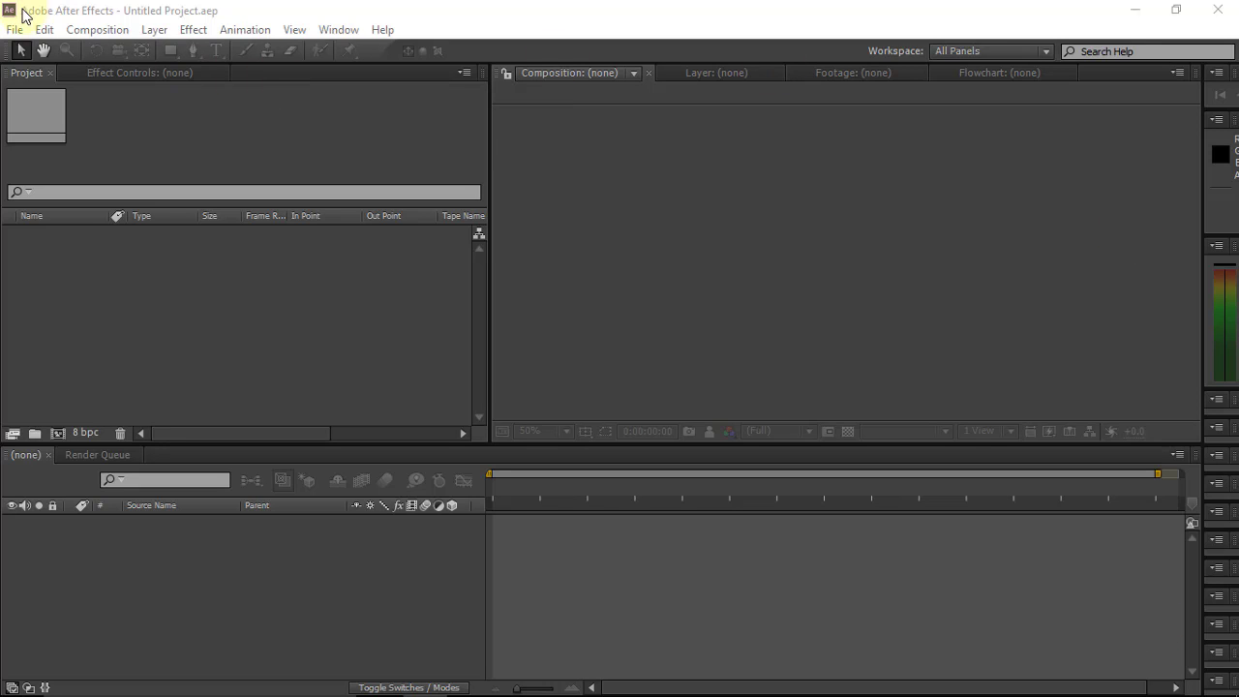
# Open the Composition menu in the empty Untitled Project
pyautogui.click(95, 31)
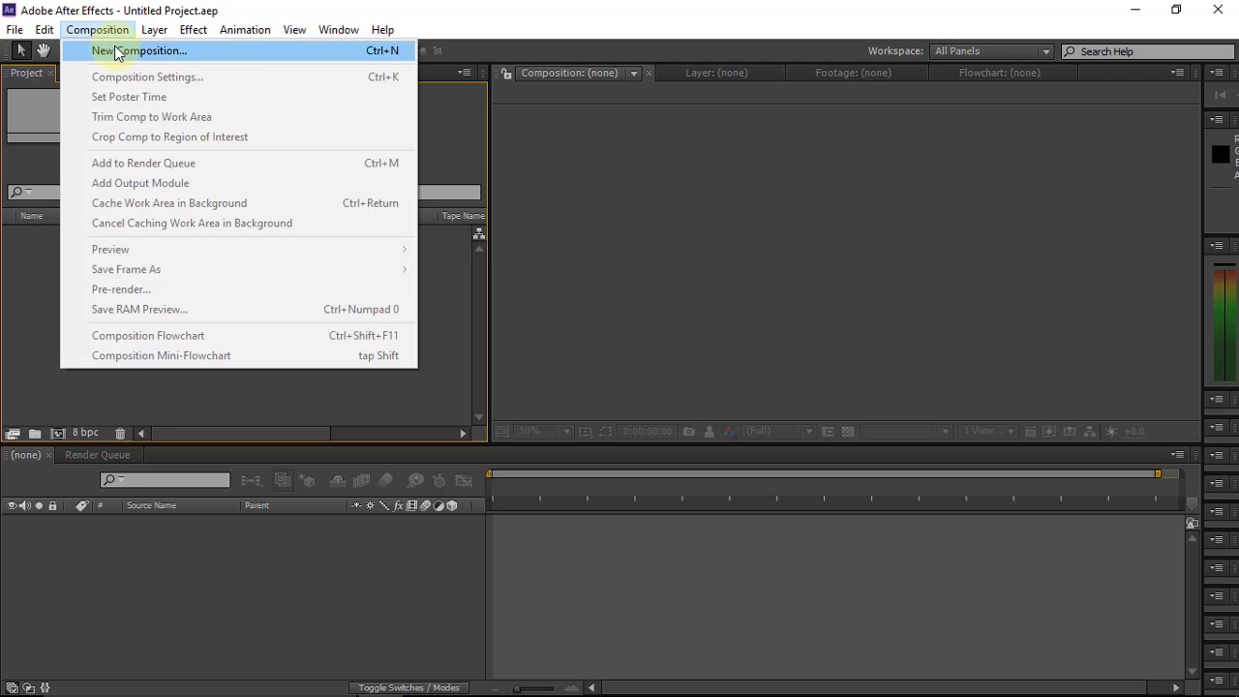
# Create a new composition named 'main', keeping its background colour black
pyautogui.click(115, 51)
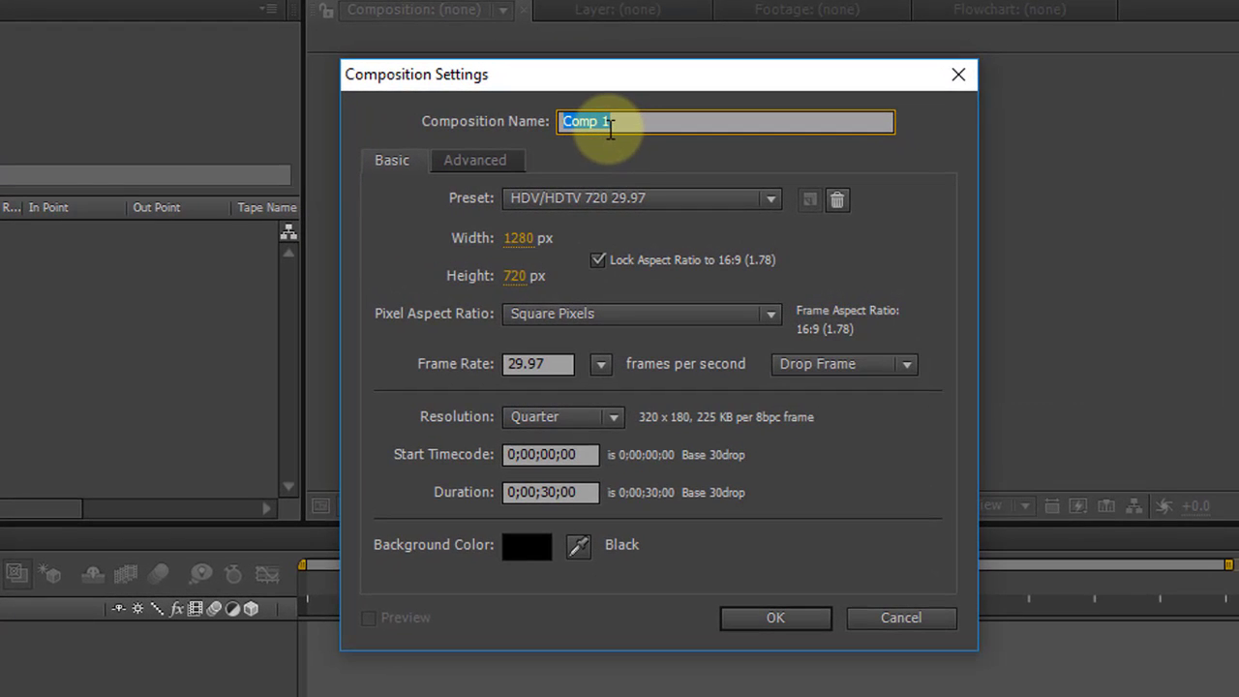
pyautogui.write('main')
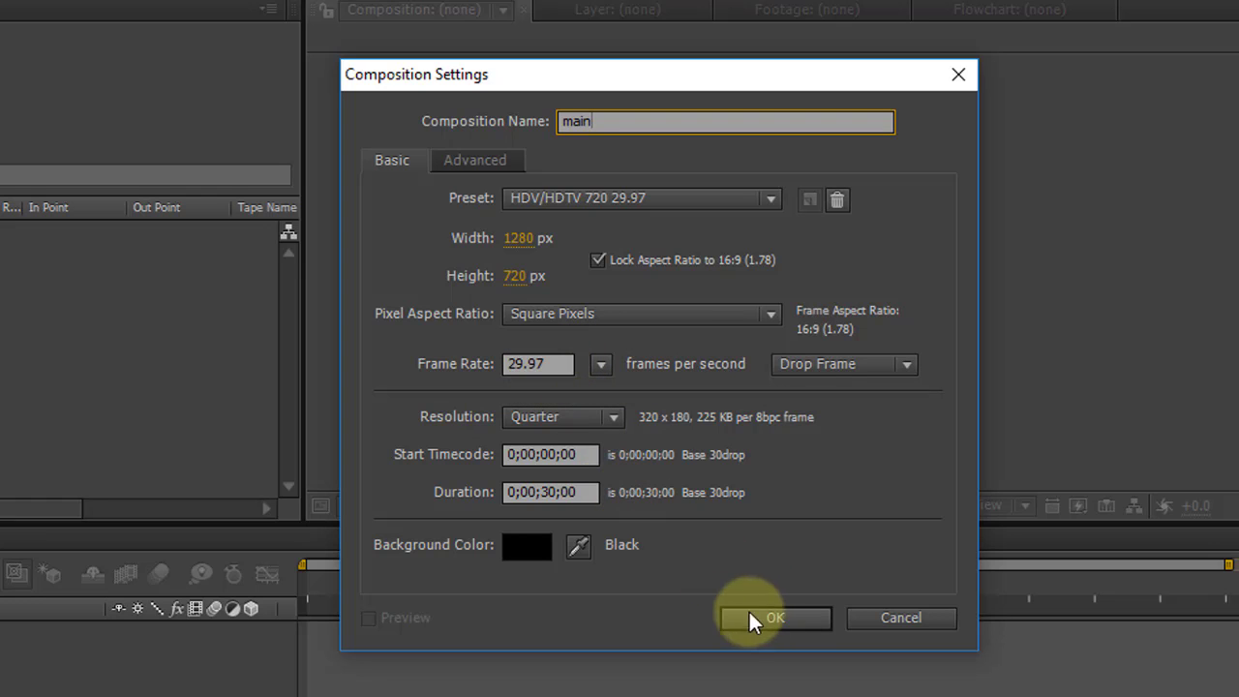
pyautogui.click(539, 557)
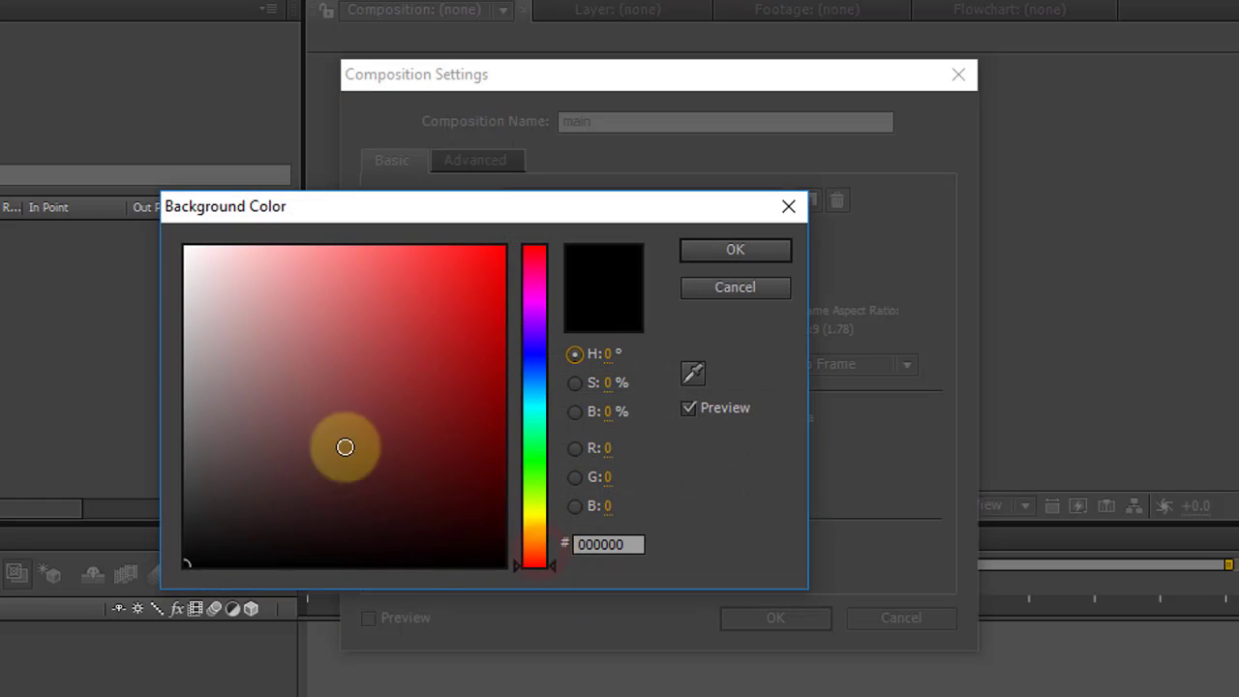
pyautogui.moveTo(343, 442)
pyautogui.mouseDown()
pyautogui.moveTo(219, 681)
pyautogui.moveTo(184, 695)
pyautogui.mouseUp()
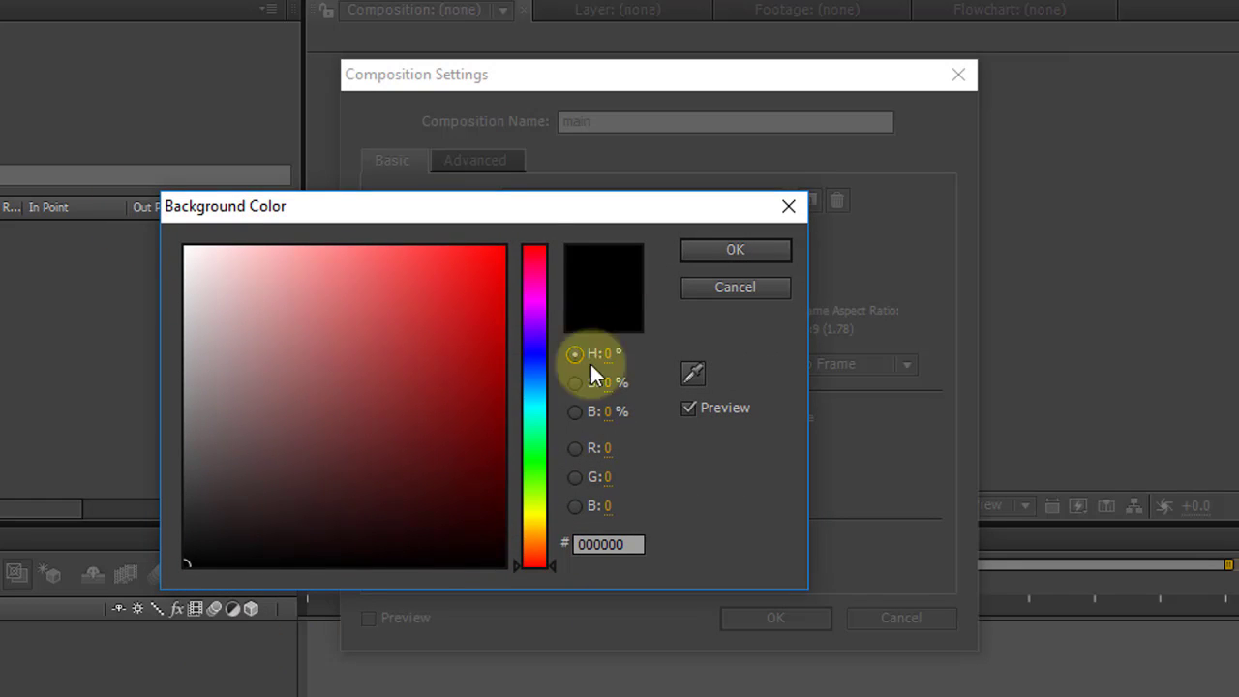
pyautogui.click(694, 251)
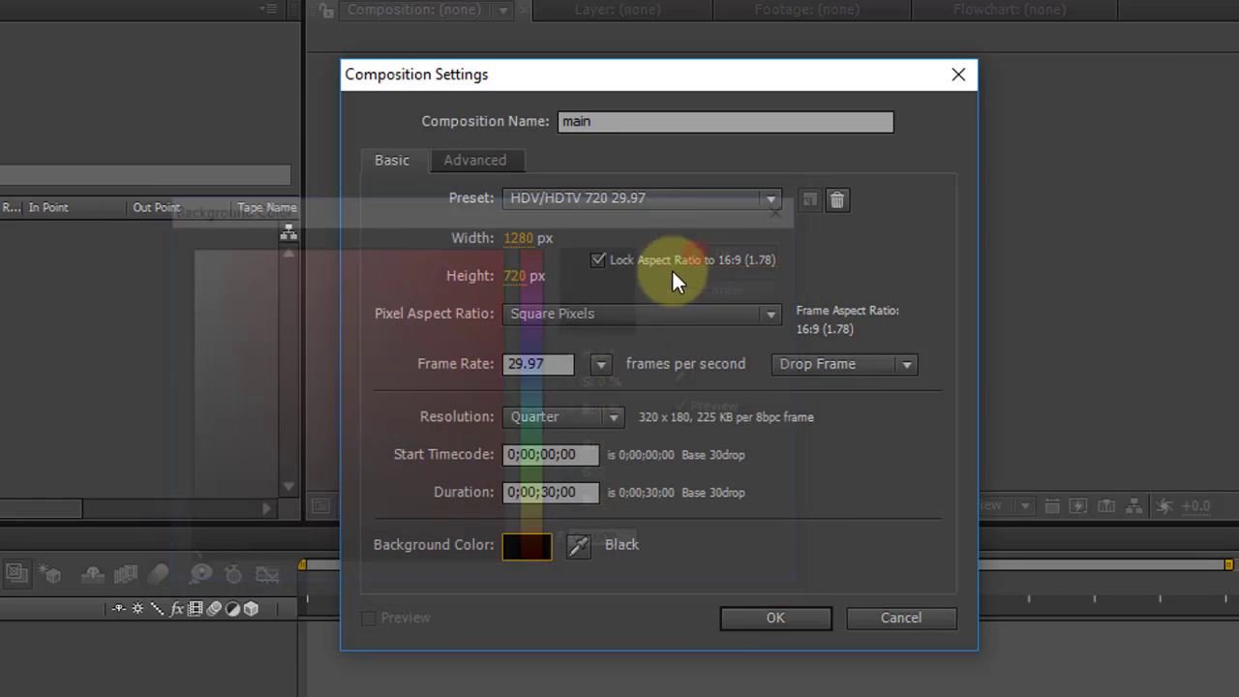
pyautogui.click(778, 618)
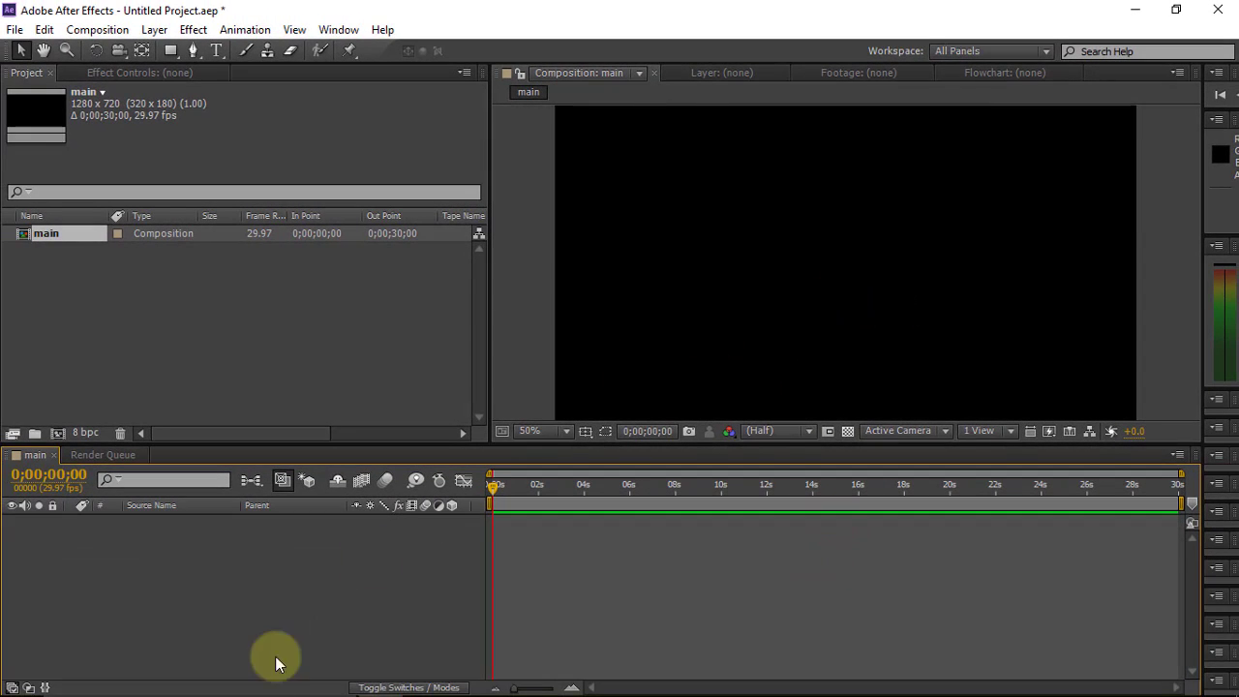
# Add a white solid layer named 'bg' to the main composition
pyautogui.rightClick(276, 576)
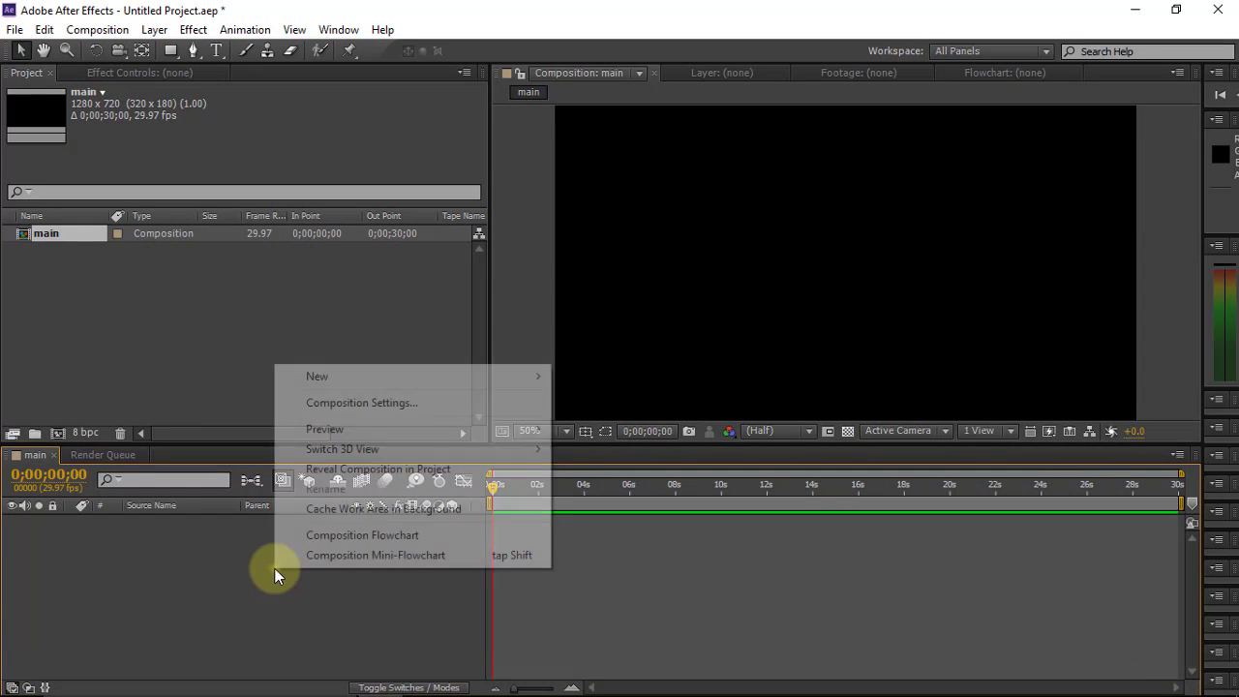
pyautogui.click(323, 377)
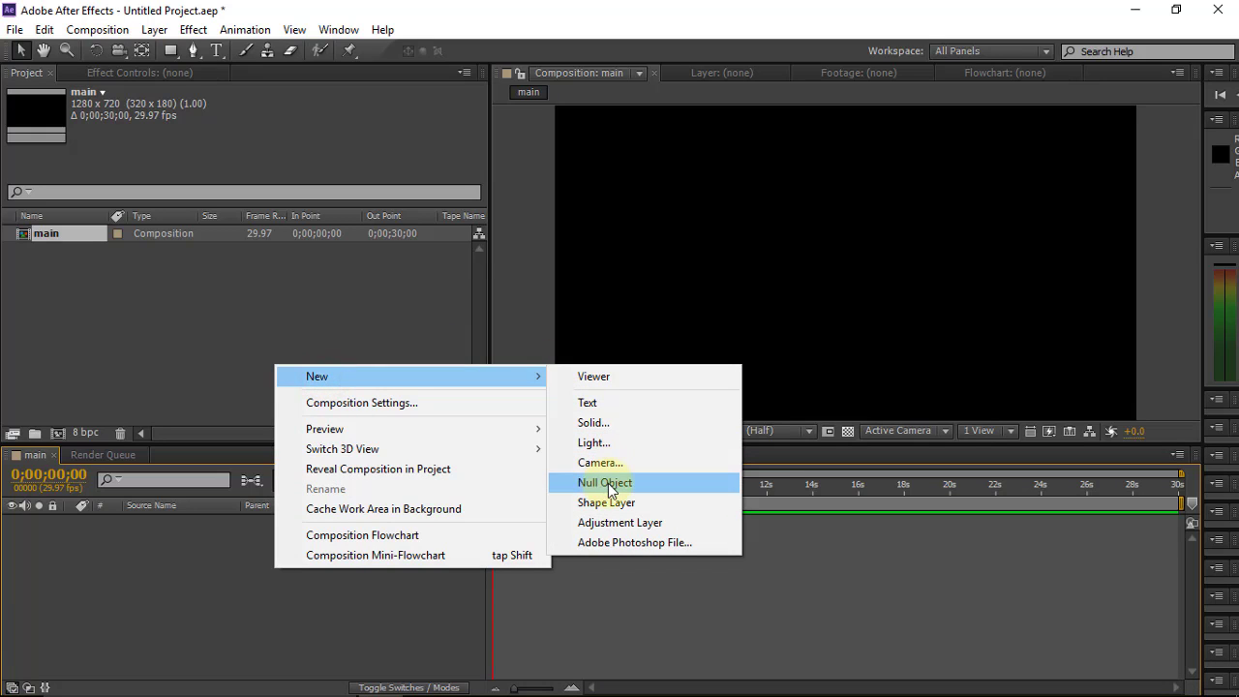
pyautogui.click(611, 426)
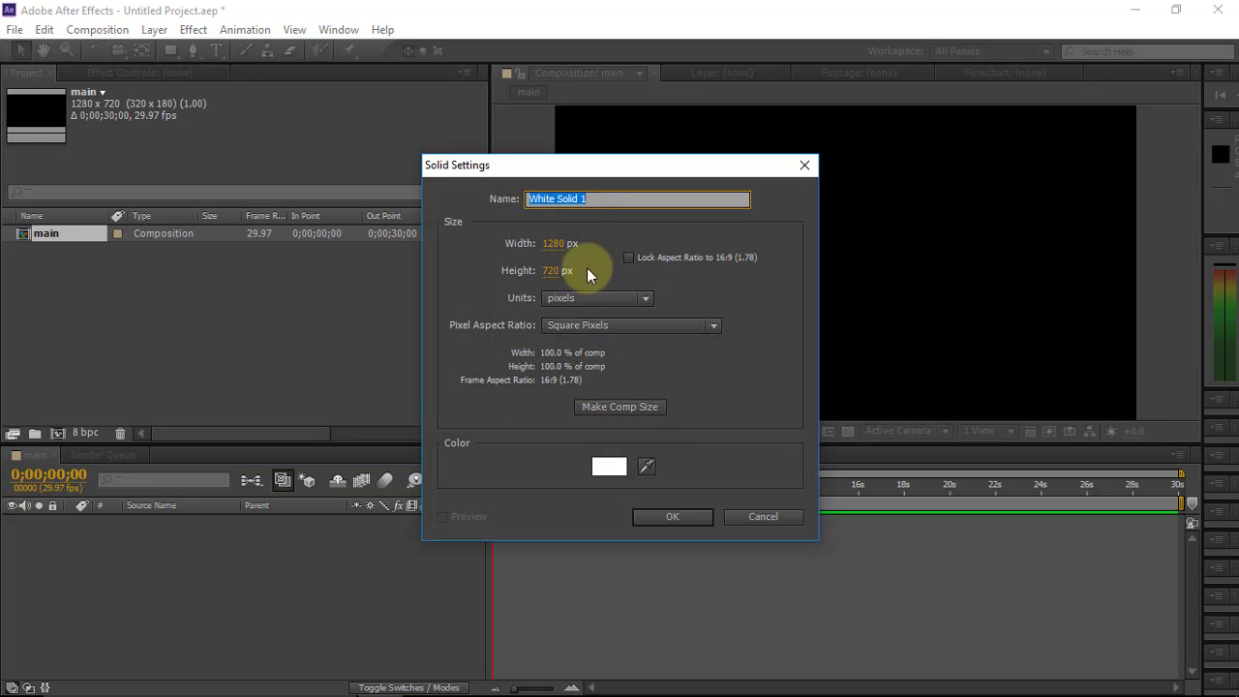
pyautogui.write('bg')
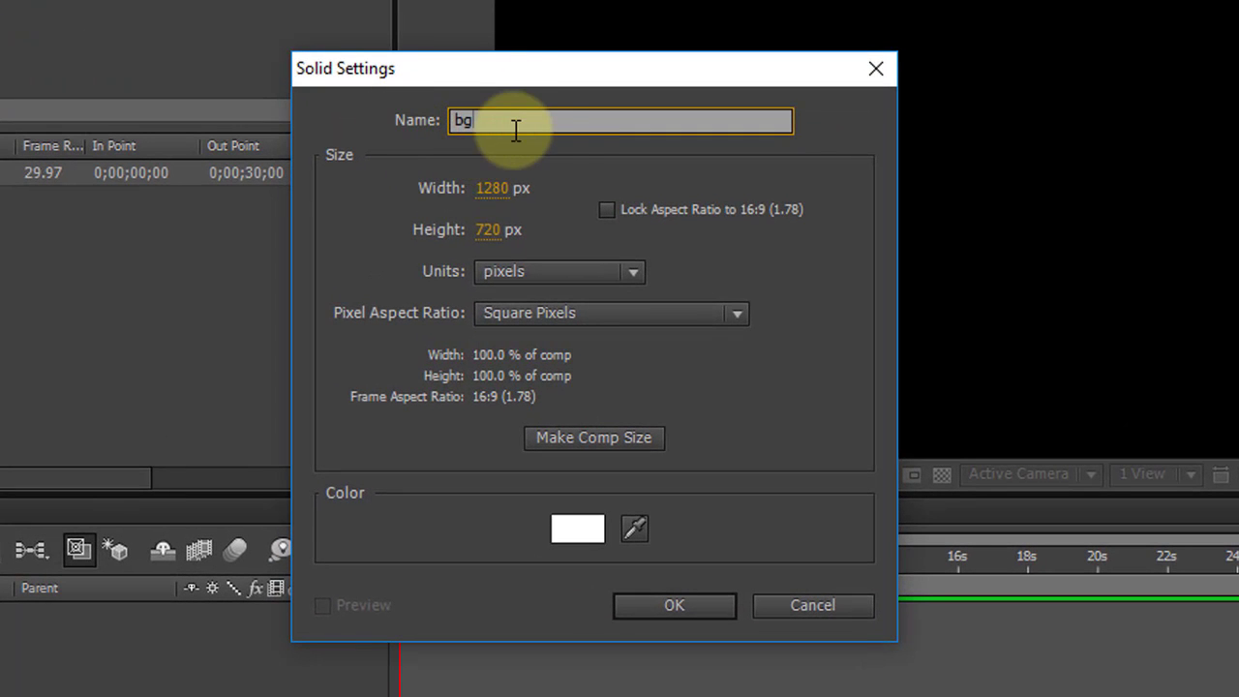
pyautogui.click(513, 127)
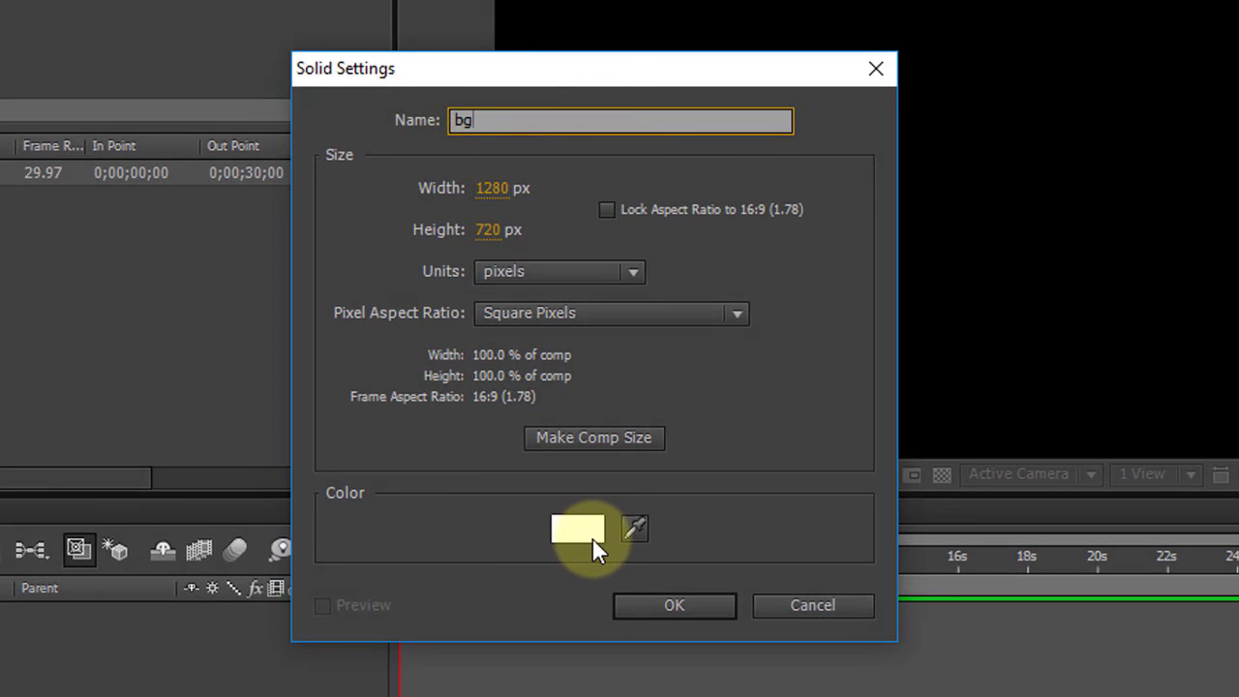
pyautogui.click(663, 606)
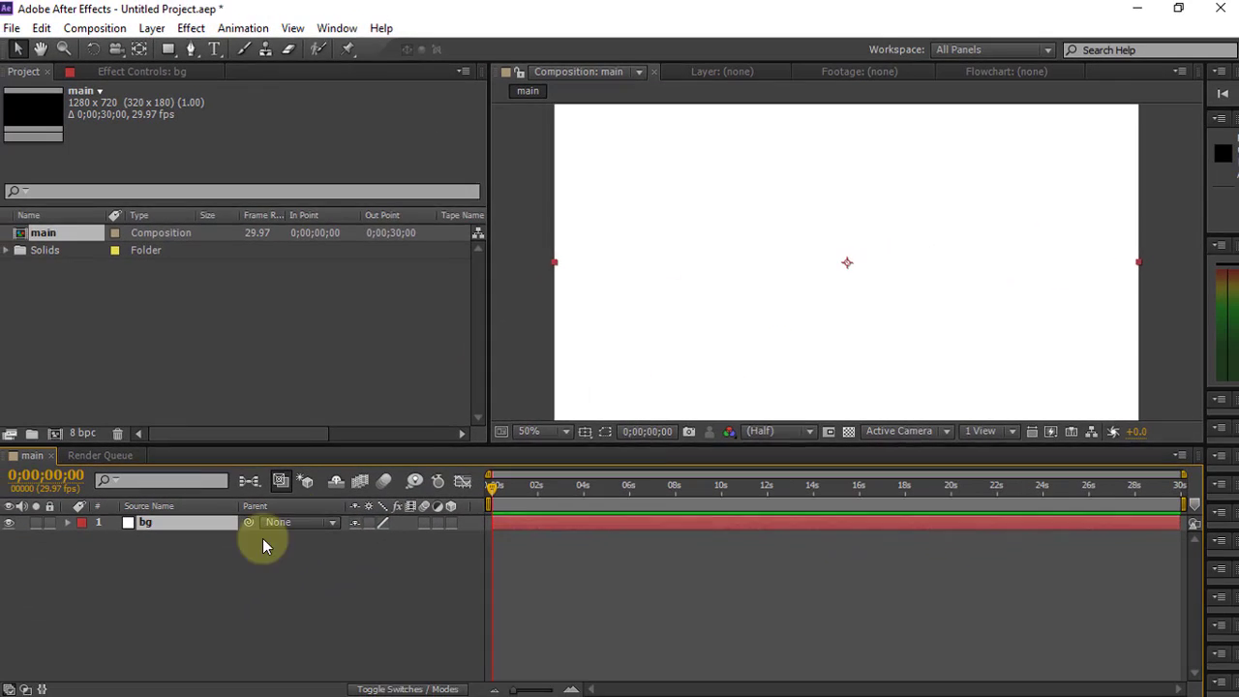
# Lock the bg layer so it can no longer be selected or moved
pyautogui.click(140, 624)
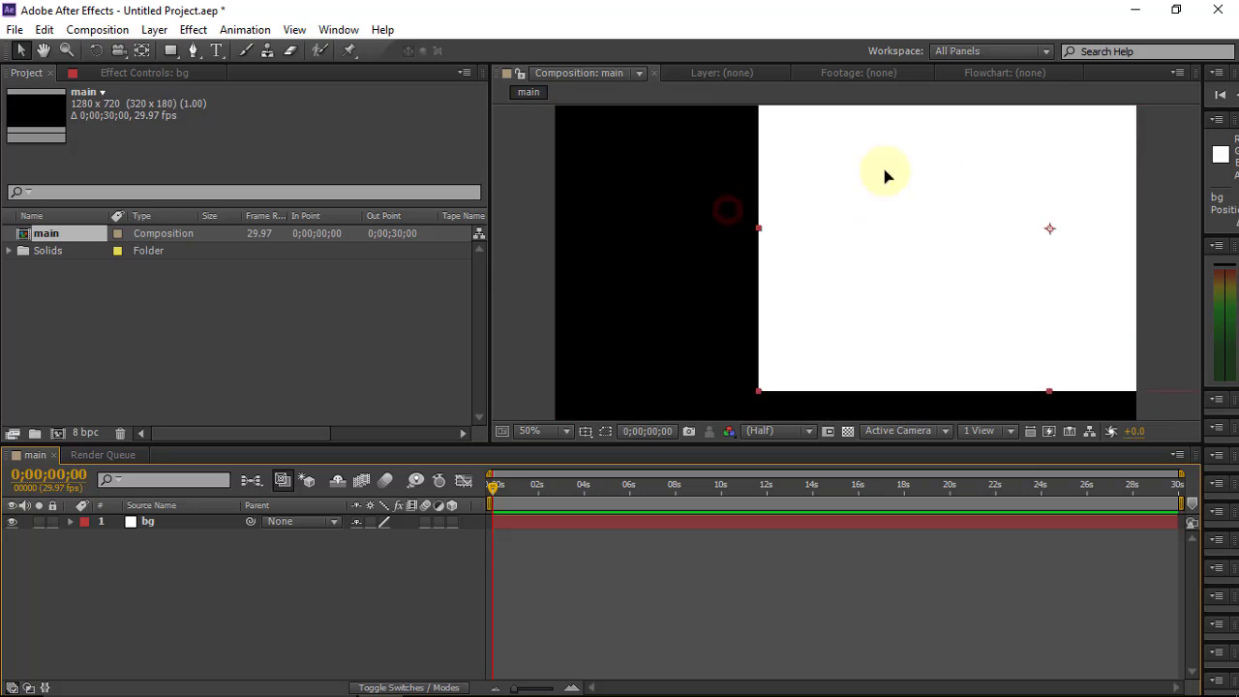
pyautogui.moveTo(782, 211); pyautogui.dragTo(728, 210)
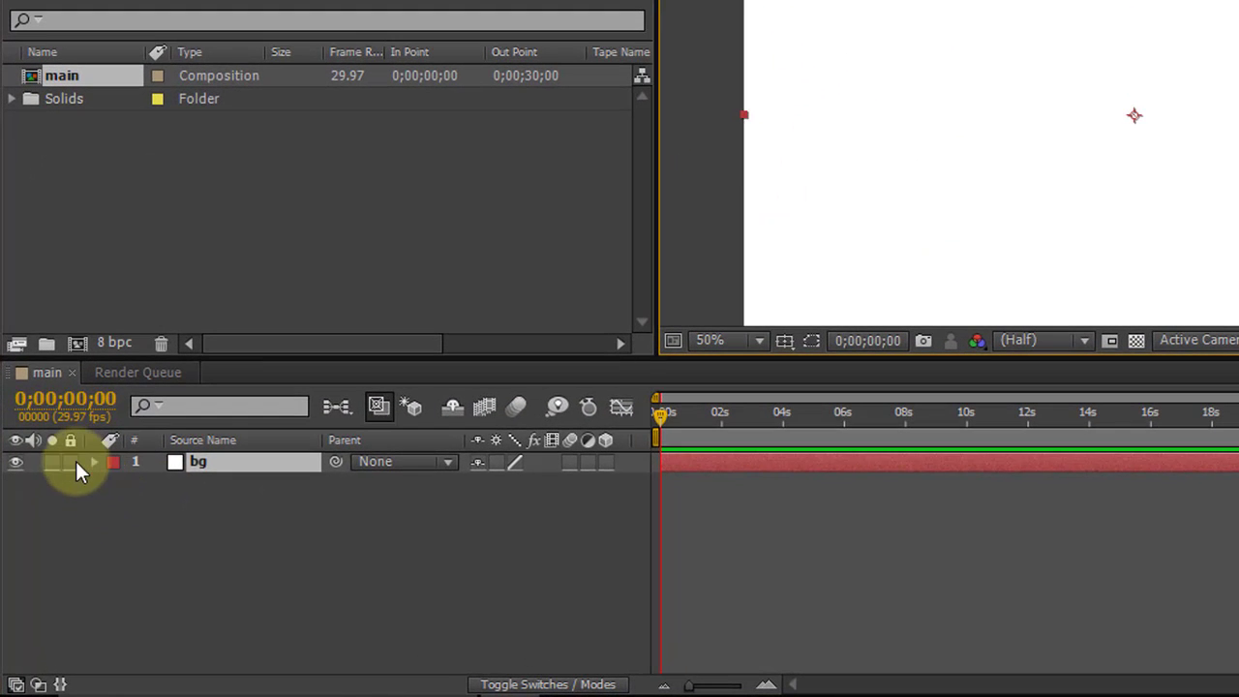
pyautogui.click(70, 470)
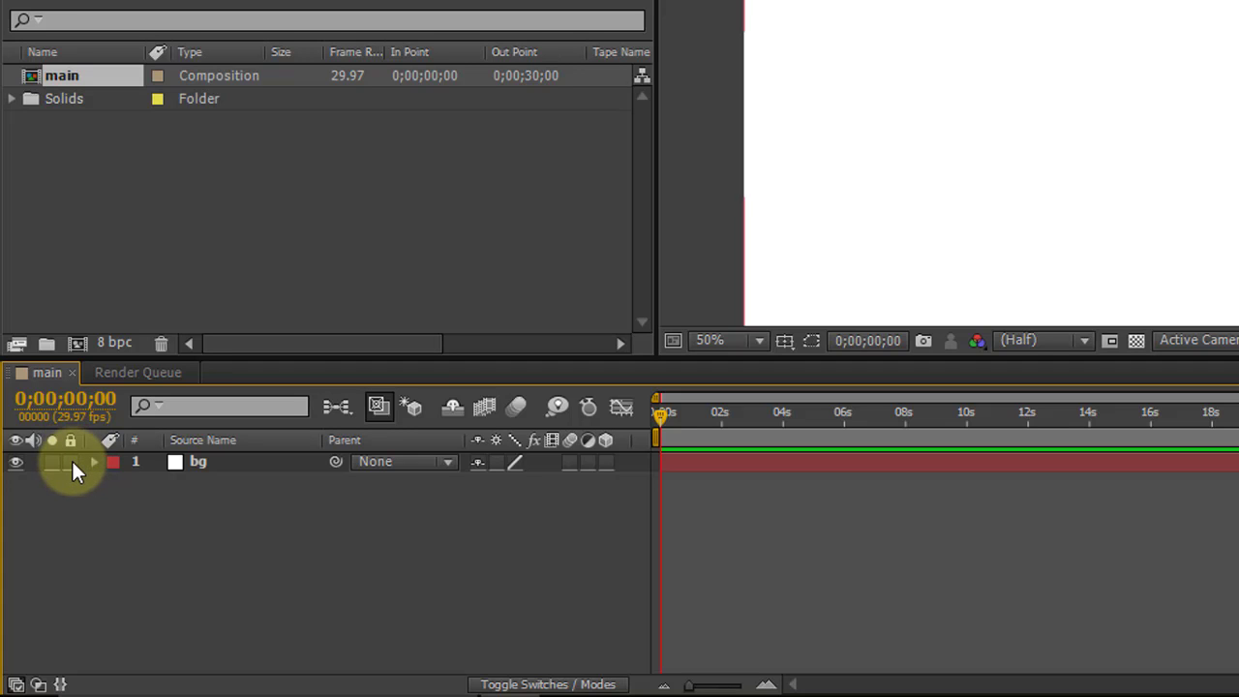
pyautogui.click(73, 462)
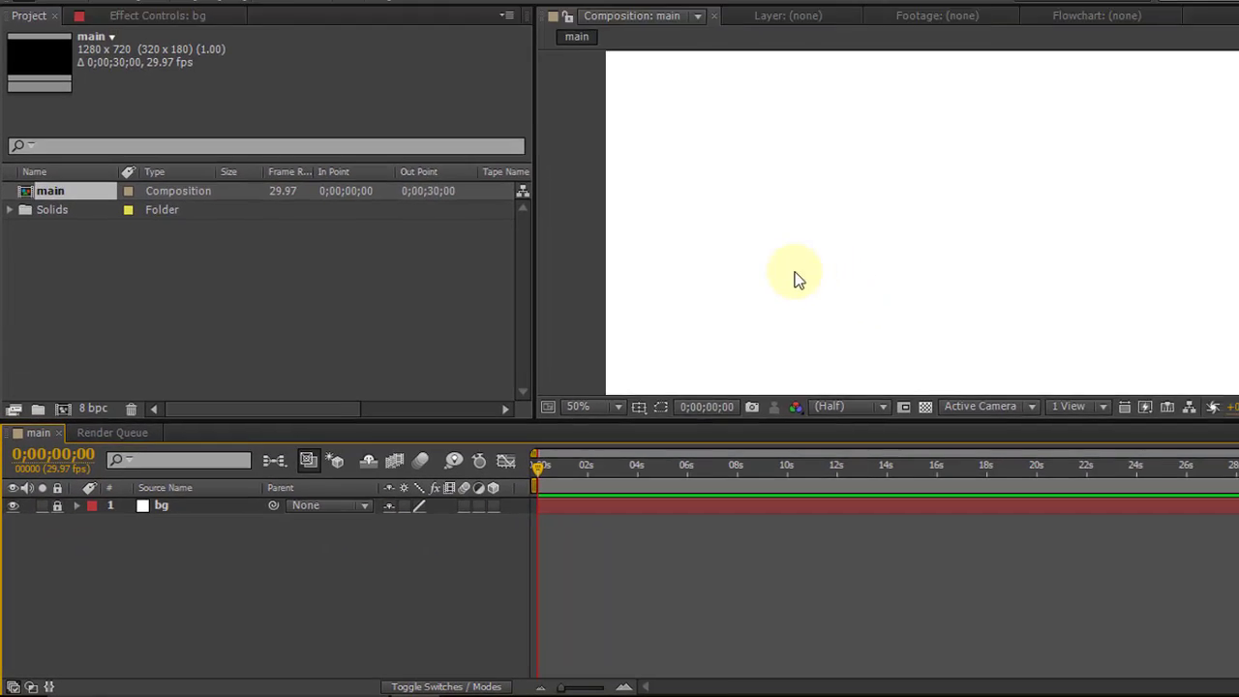
pyautogui.moveTo(728, 304); pyautogui.dragTo(890, 237)
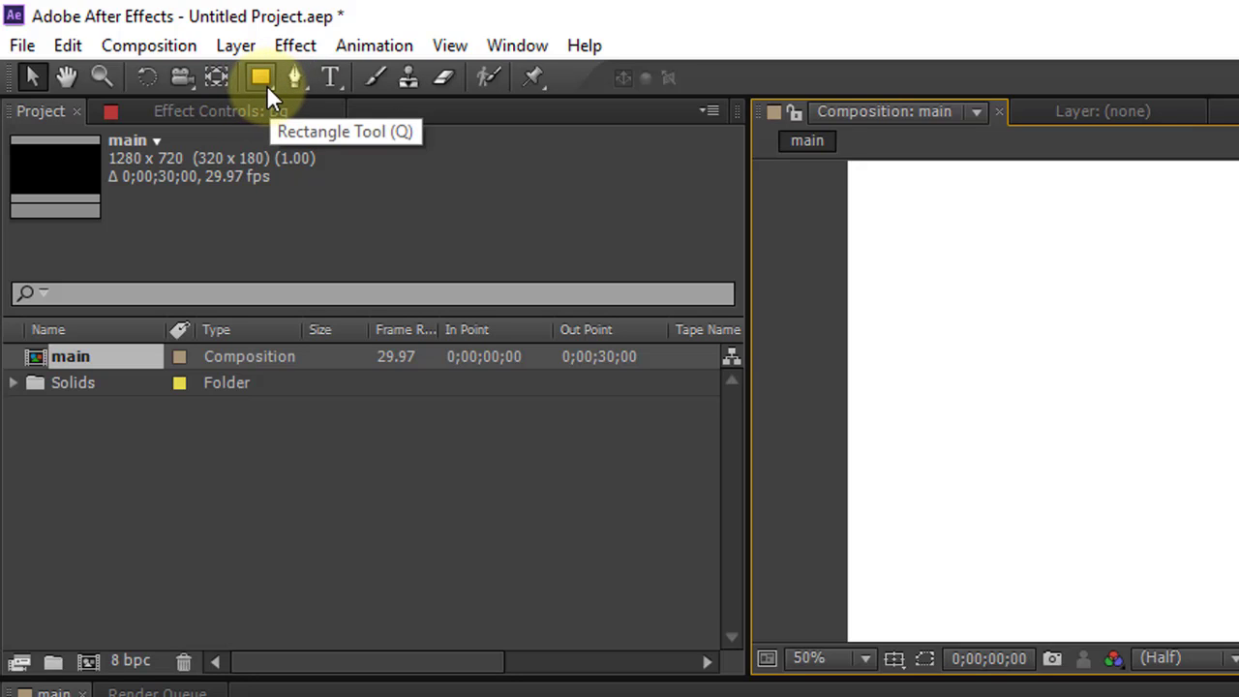
pyautogui.click(266, 84)
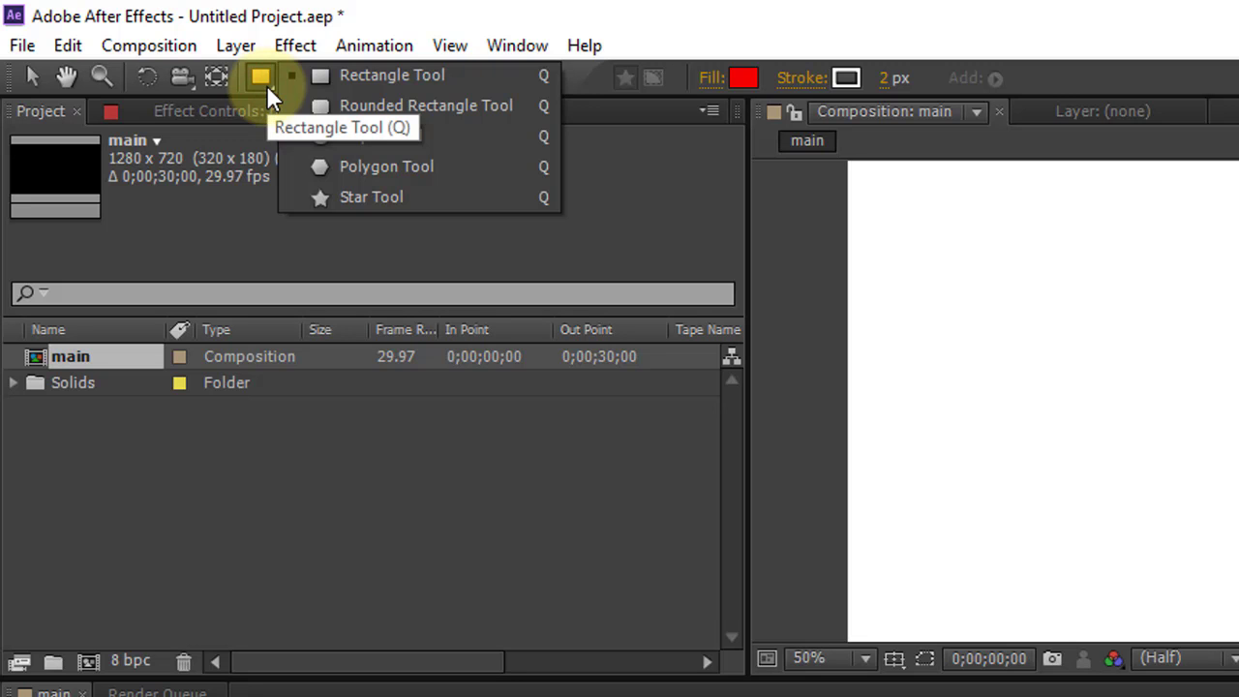
pyautogui.click(378, 81)
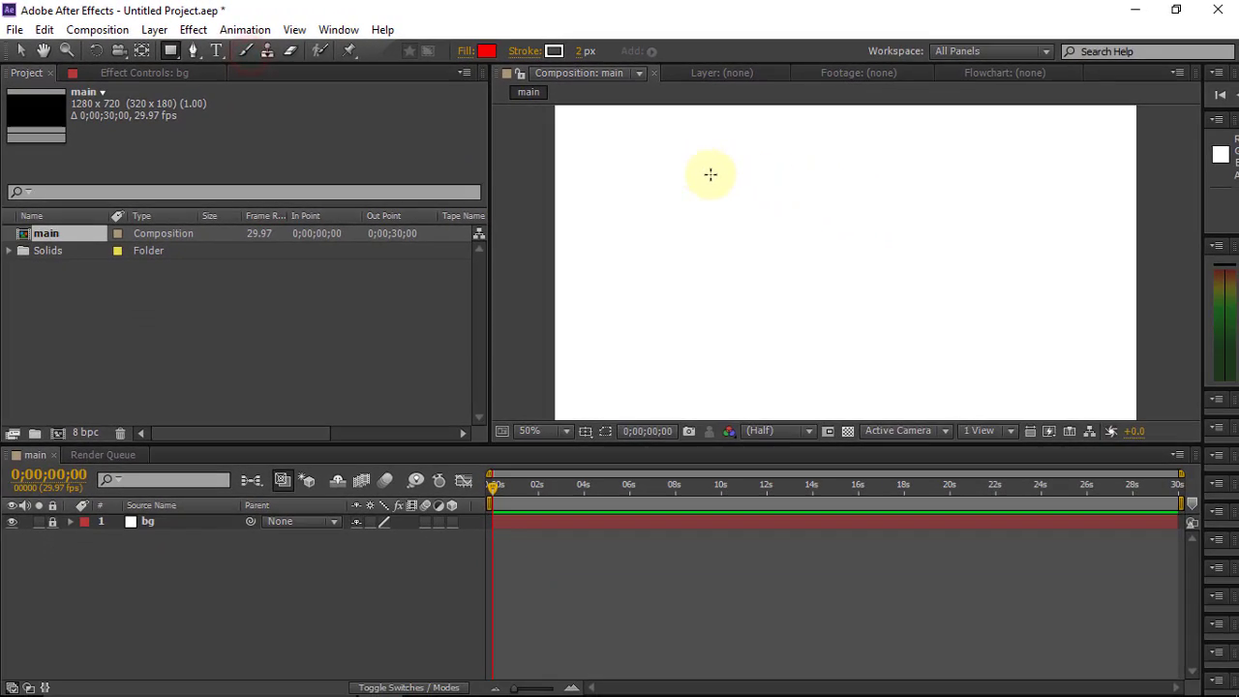
pyautogui.moveTo(735, 188); pyautogui.dragTo(856, 319)
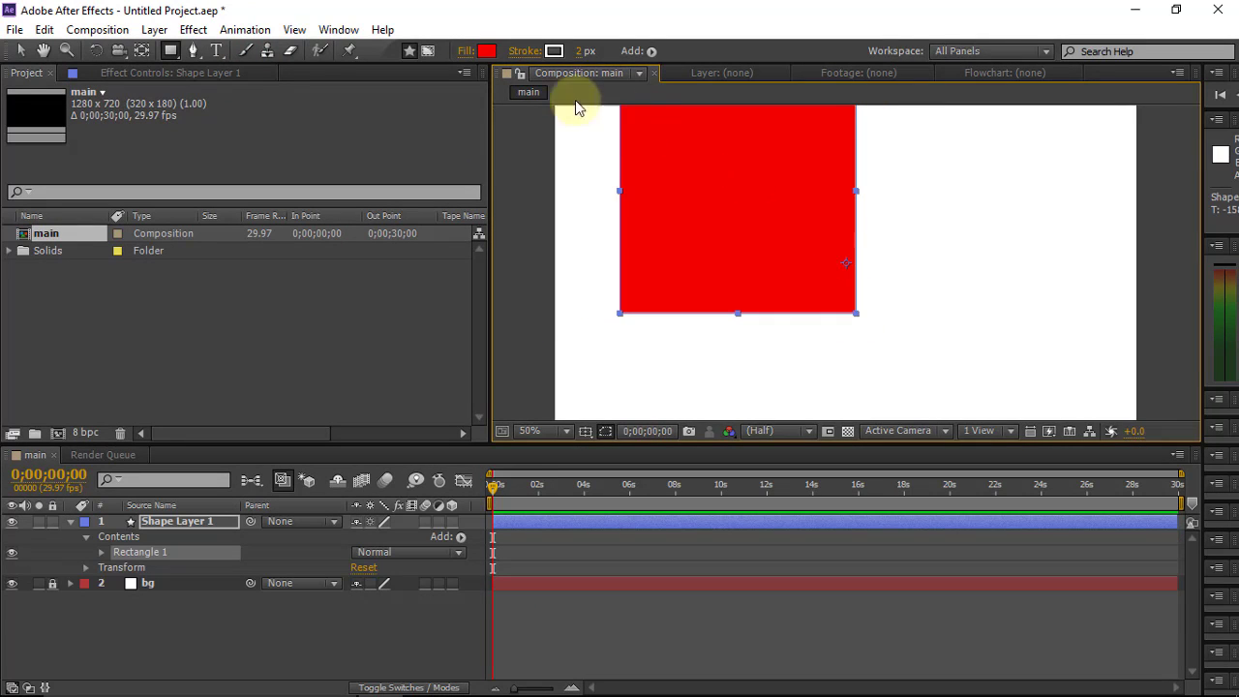
pyautogui.click(20, 50)
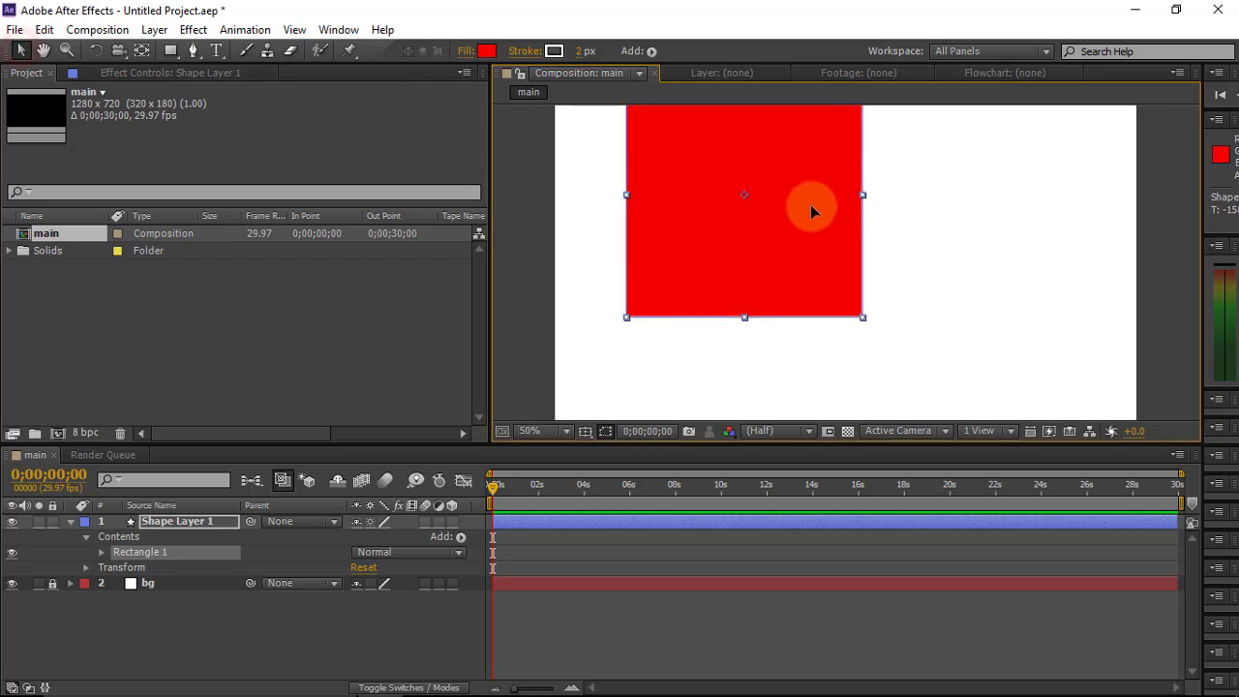
pyautogui.moveTo(815, 176); pyautogui.dragTo(883, 235)
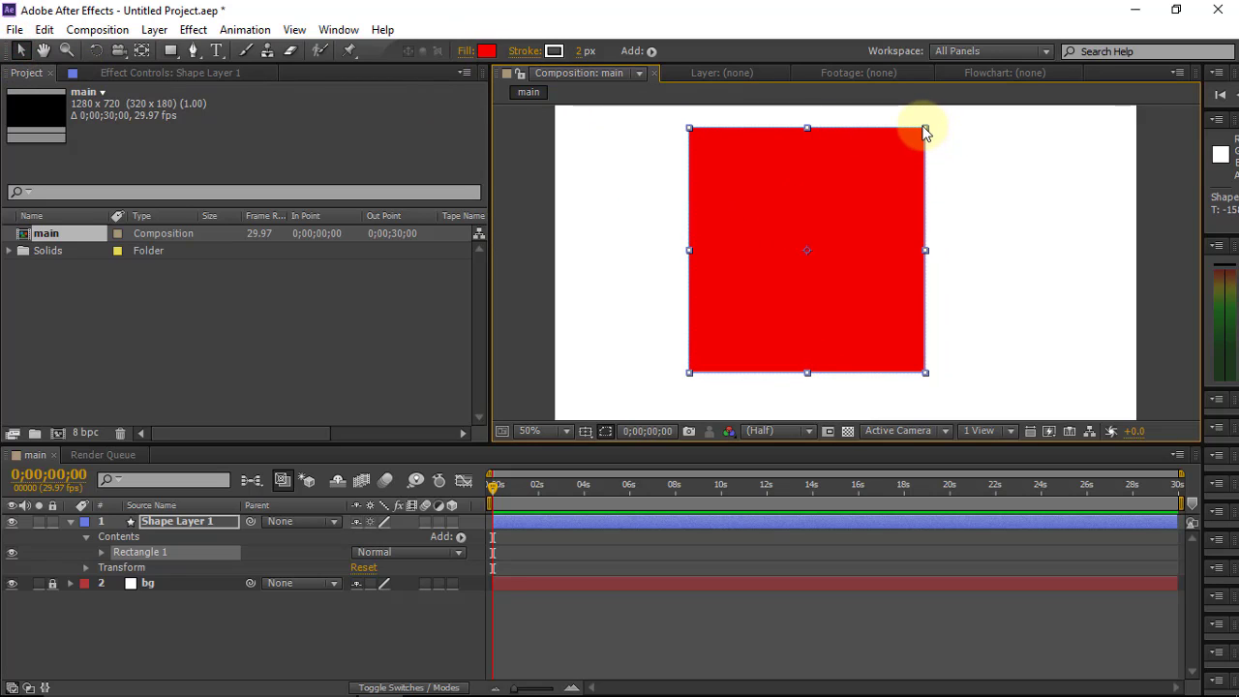
pyautogui.moveTo(915, 165)
pyautogui.mouseDown()
pyautogui.moveTo(876, 201)
pyautogui.moveTo(875, 183)
pyautogui.mouseUp()
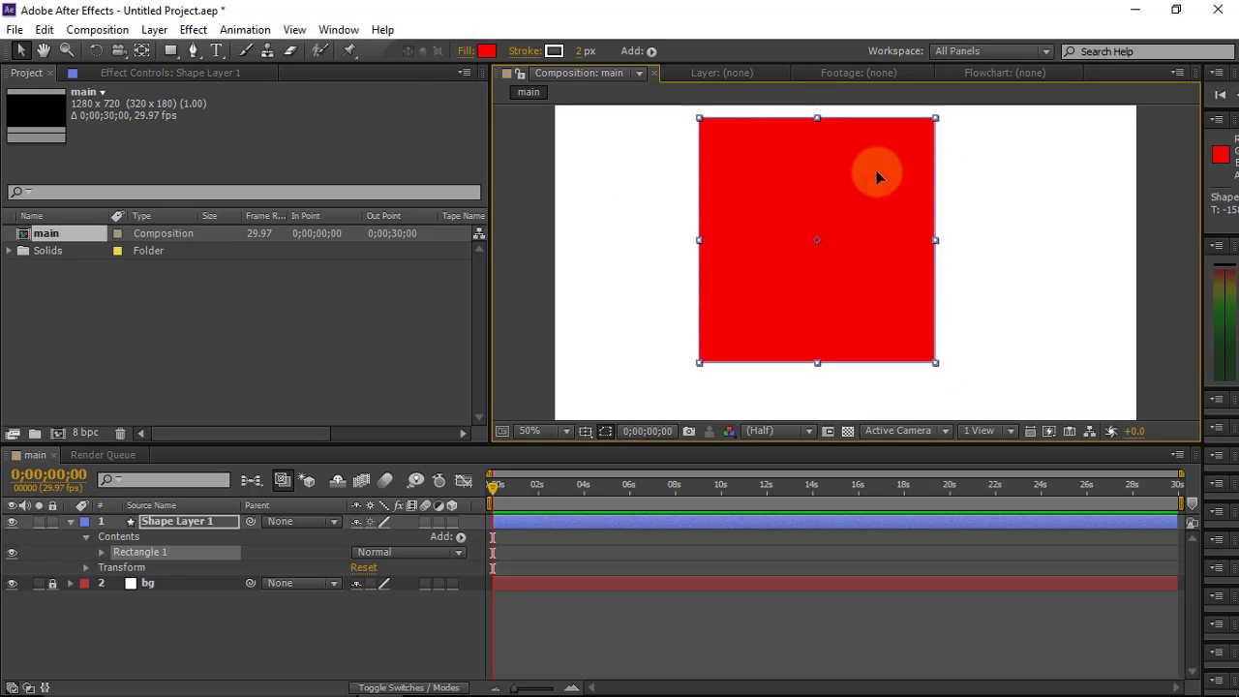
pyautogui.click(554, 51)
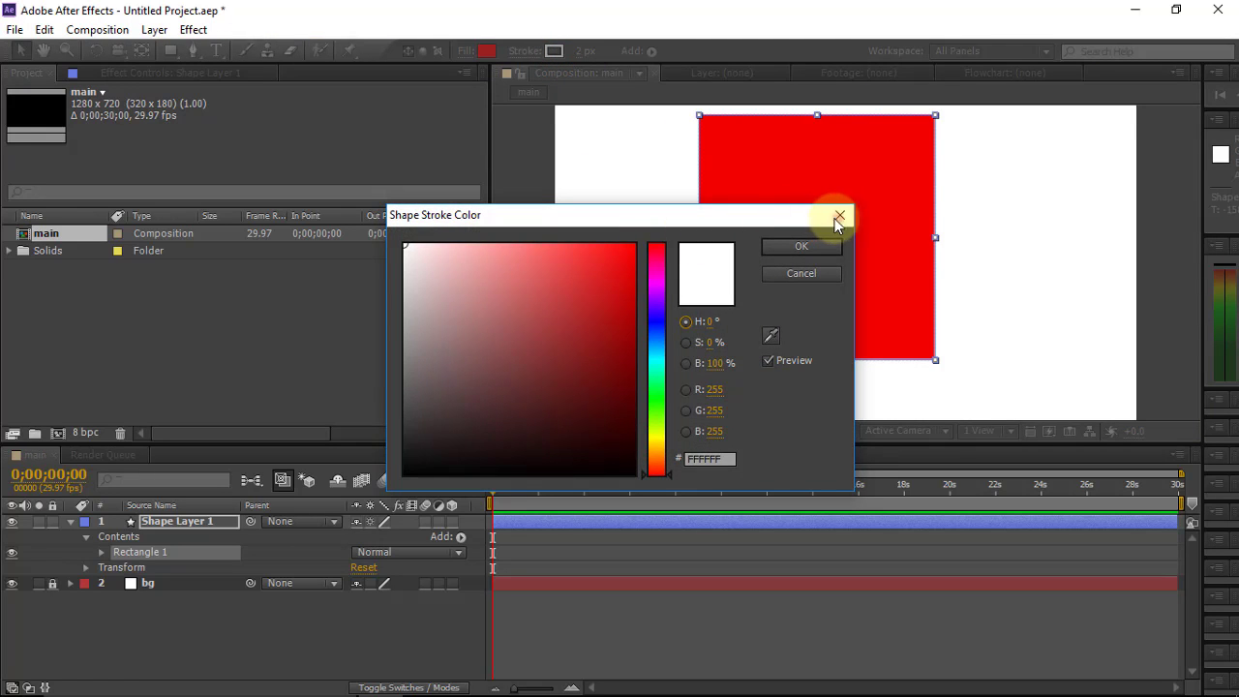
pyautogui.click(839, 214)
pyautogui.click(654, 53)
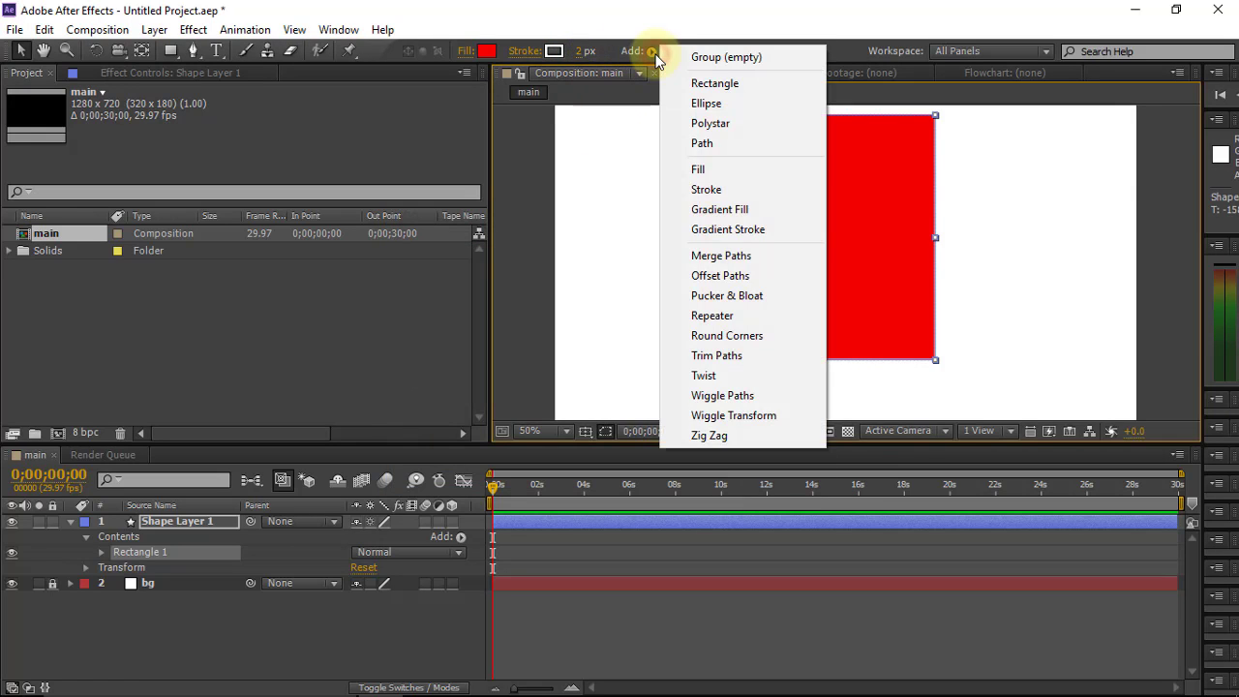
pyautogui.click(1003, 240)
pyautogui.click(884, 249)
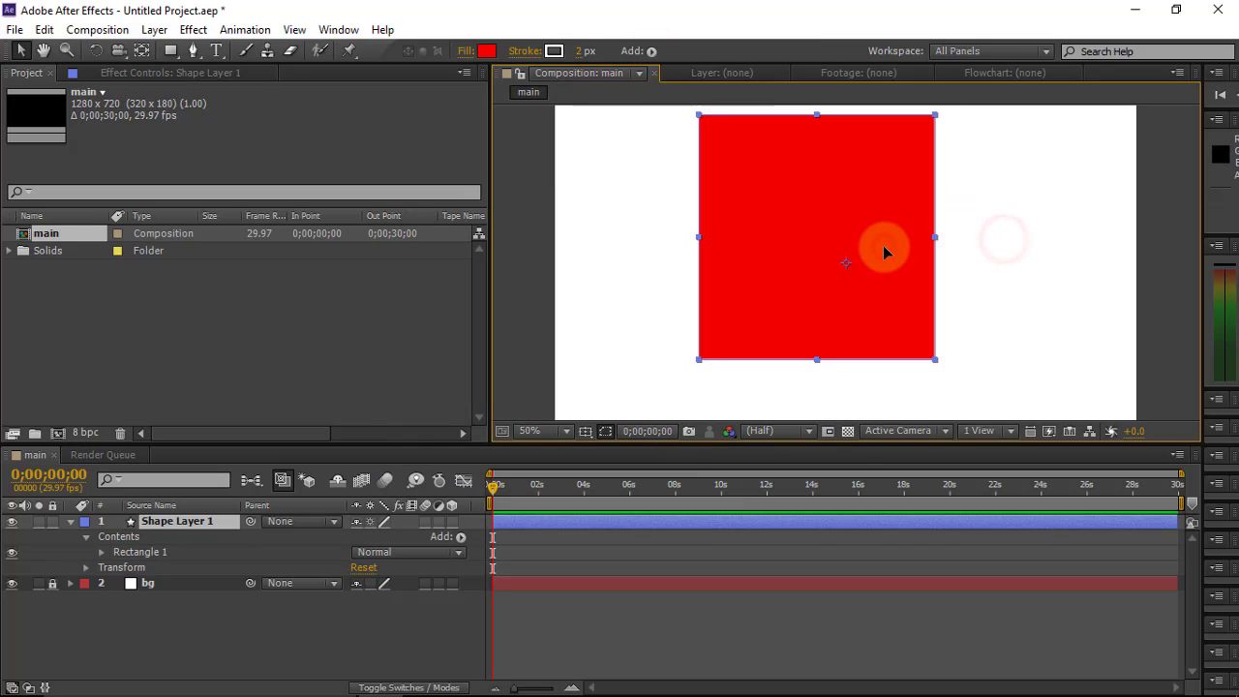
pyautogui.press('Delete')
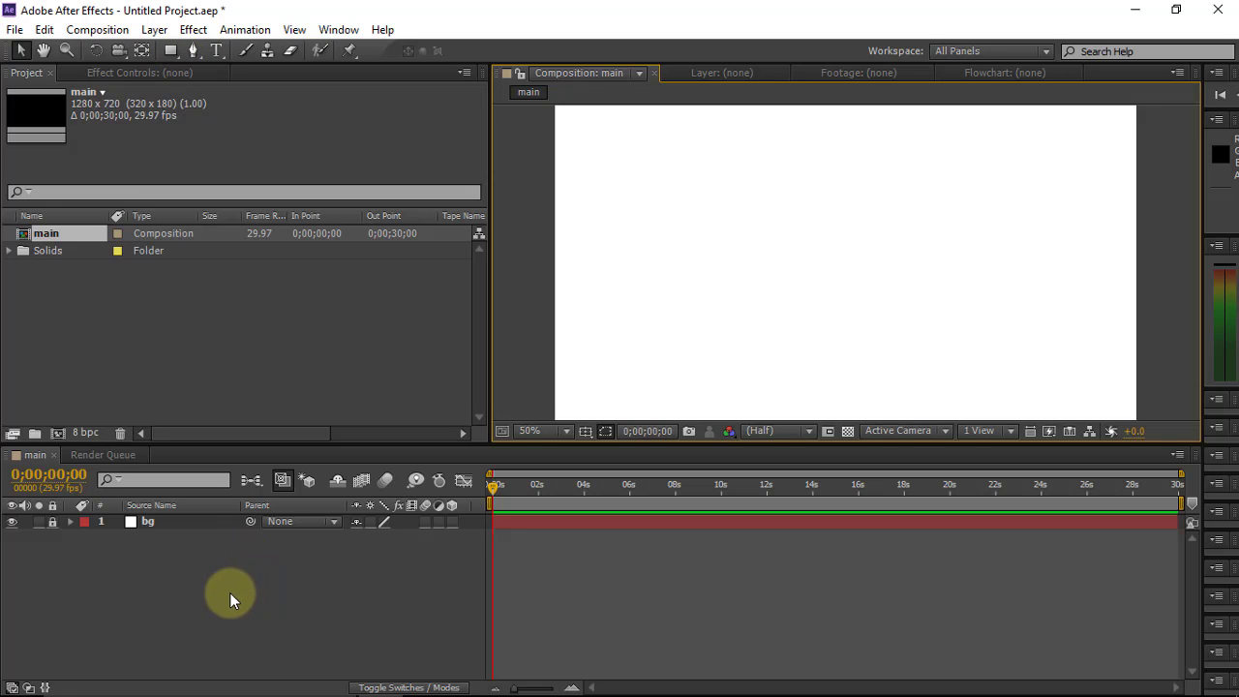
# Add a new shape layer to main and rename it 'circle'
pyautogui.rightClick(256, 592)
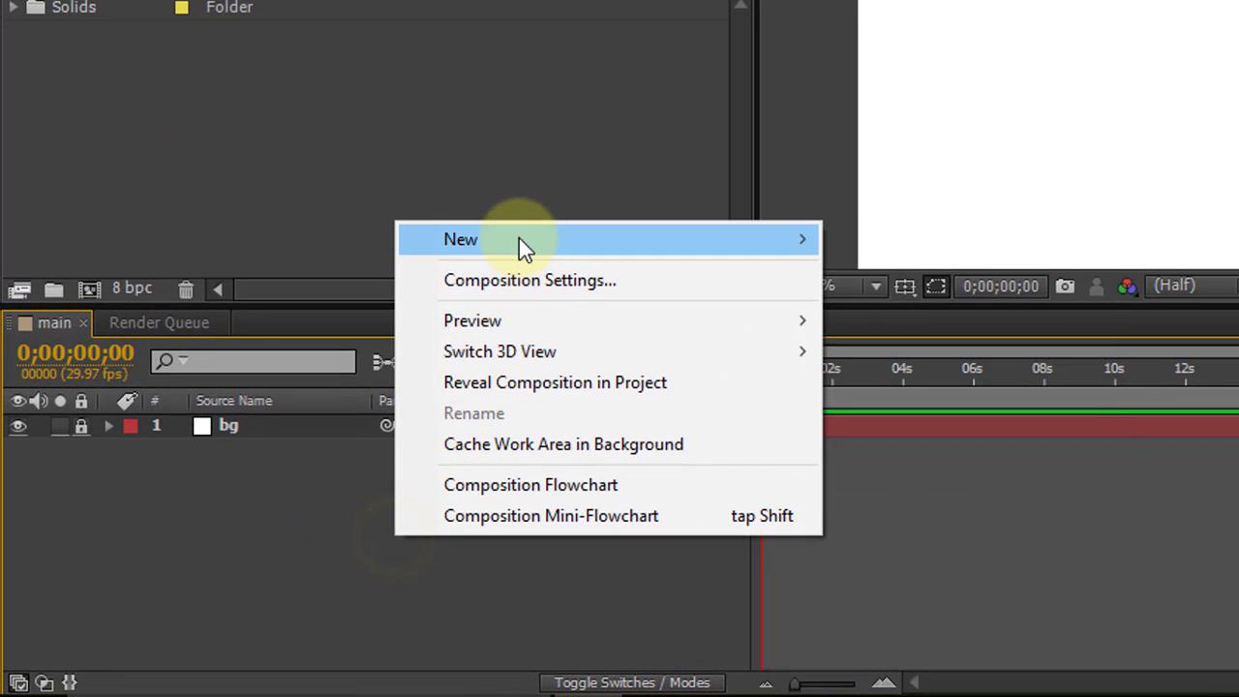
pyautogui.moveTo(518, 238)
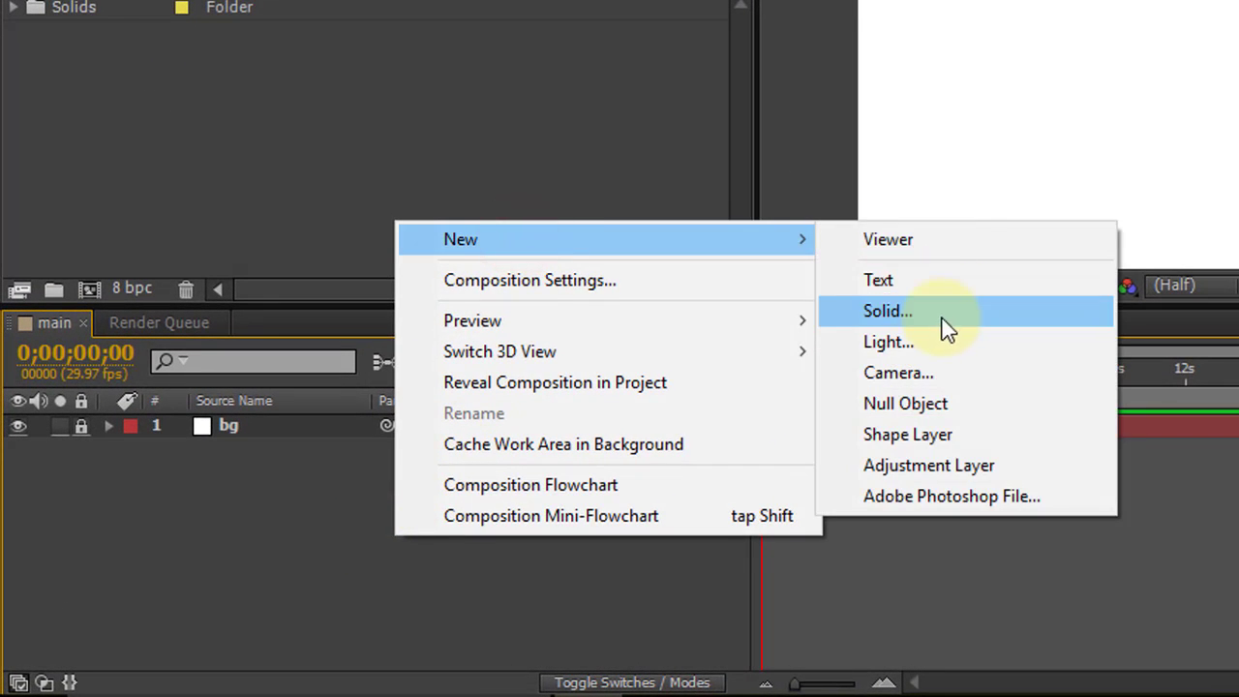
pyautogui.click(958, 427)
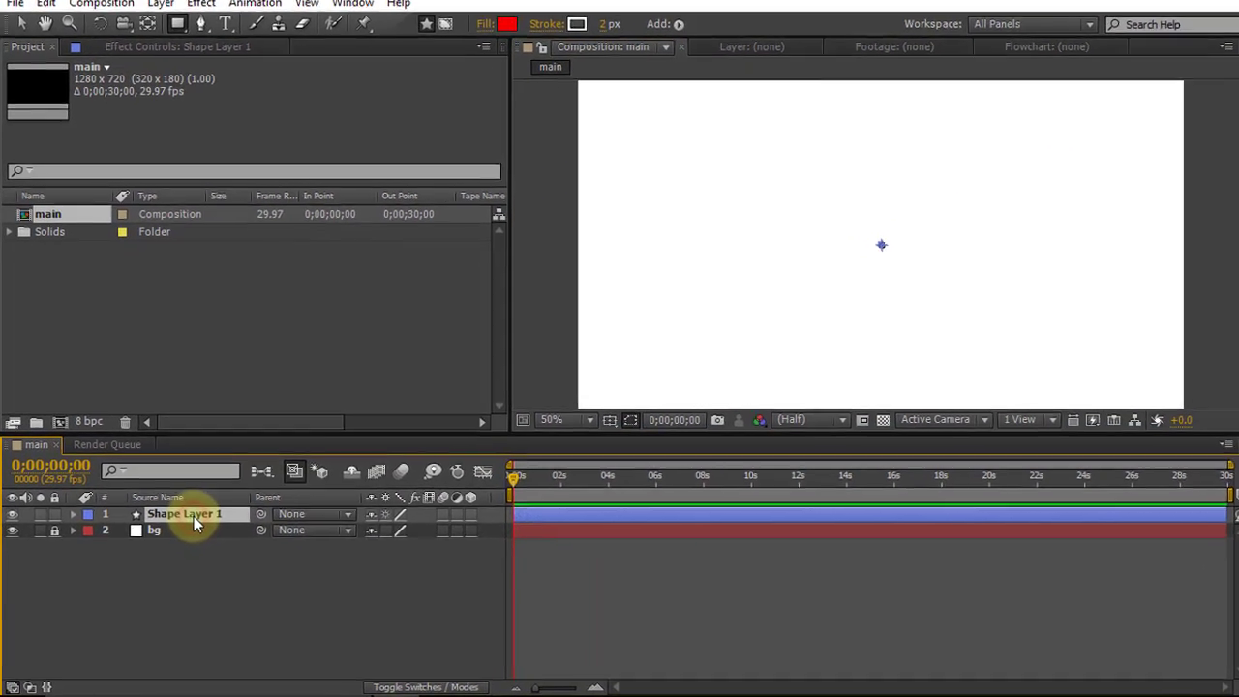
pyautogui.rightClick(194, 518)
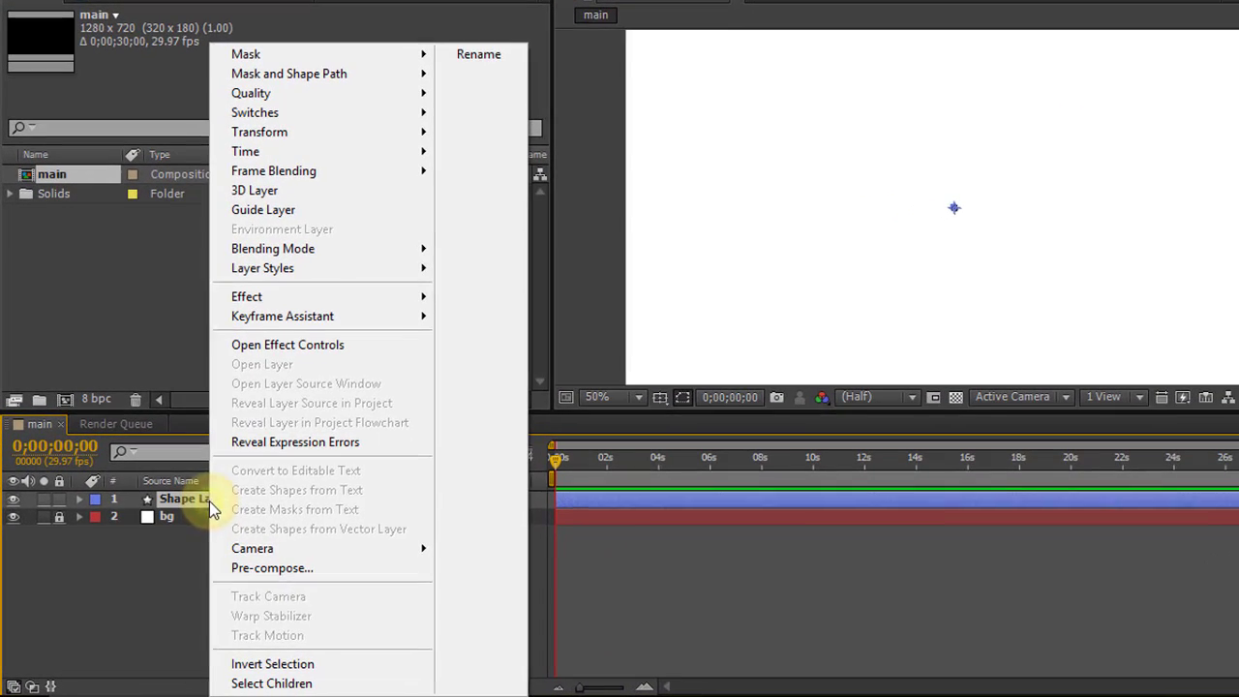
pyautogui.click(508, 52)
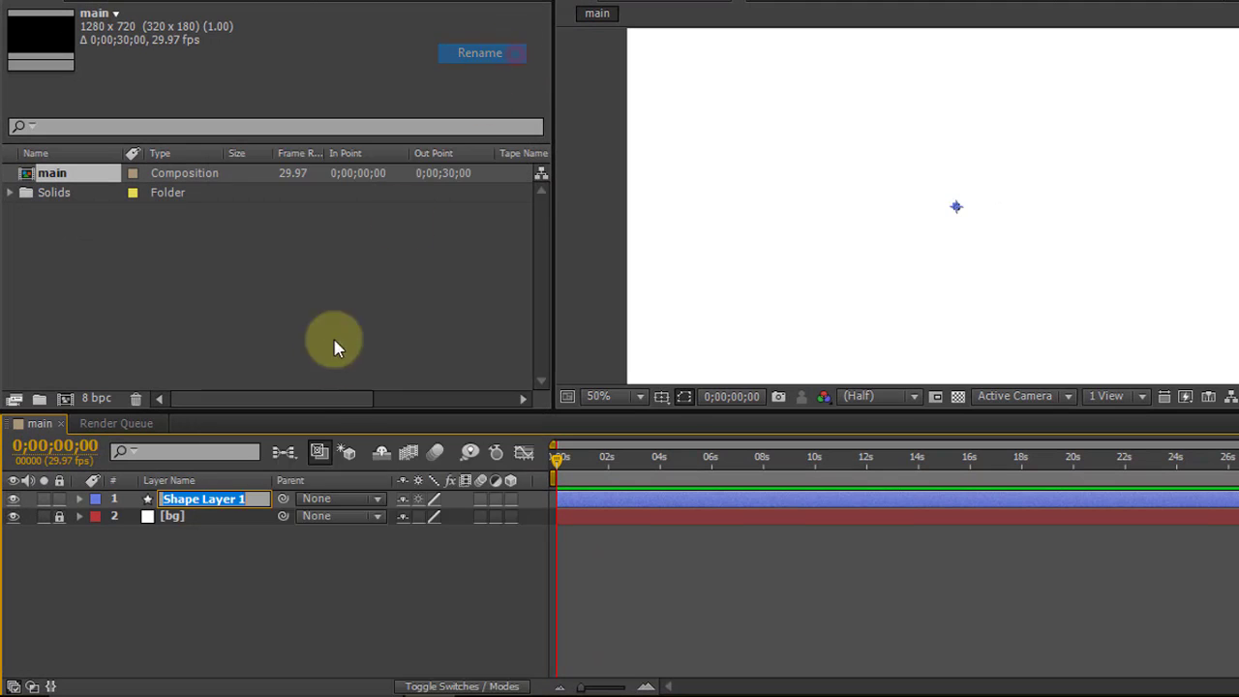
pyautogui.write('c')
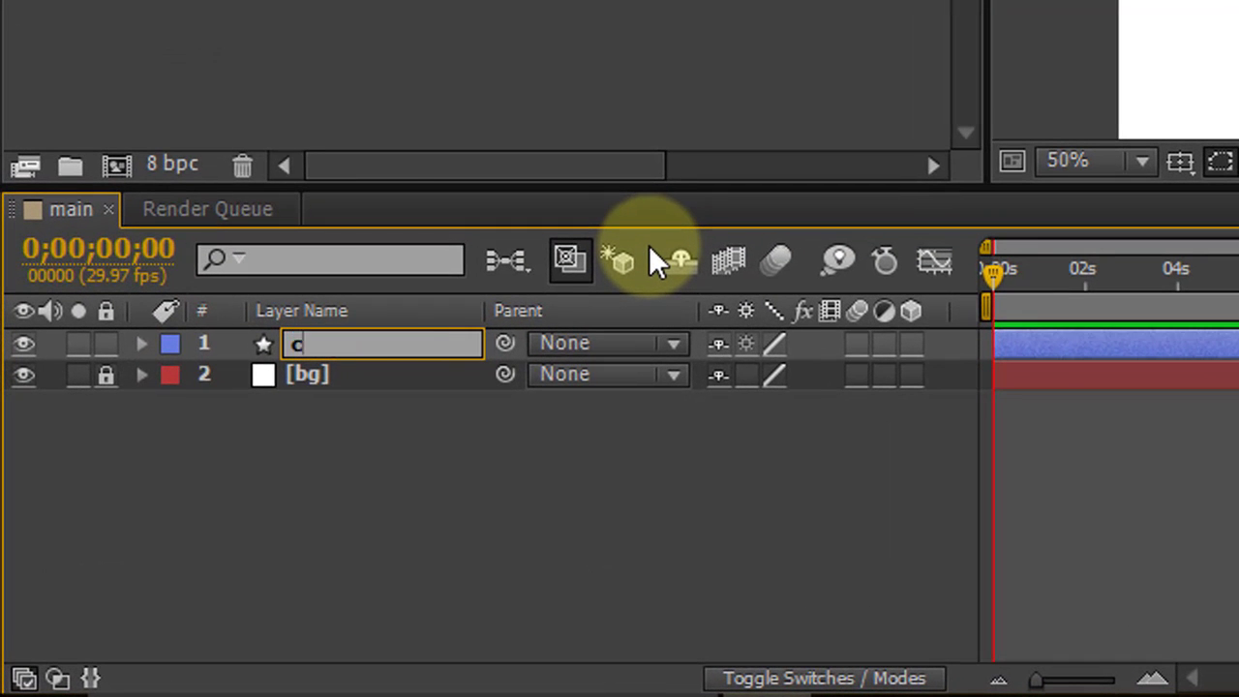
pyautogui.write('ircle')
pyautogui.press('Return')
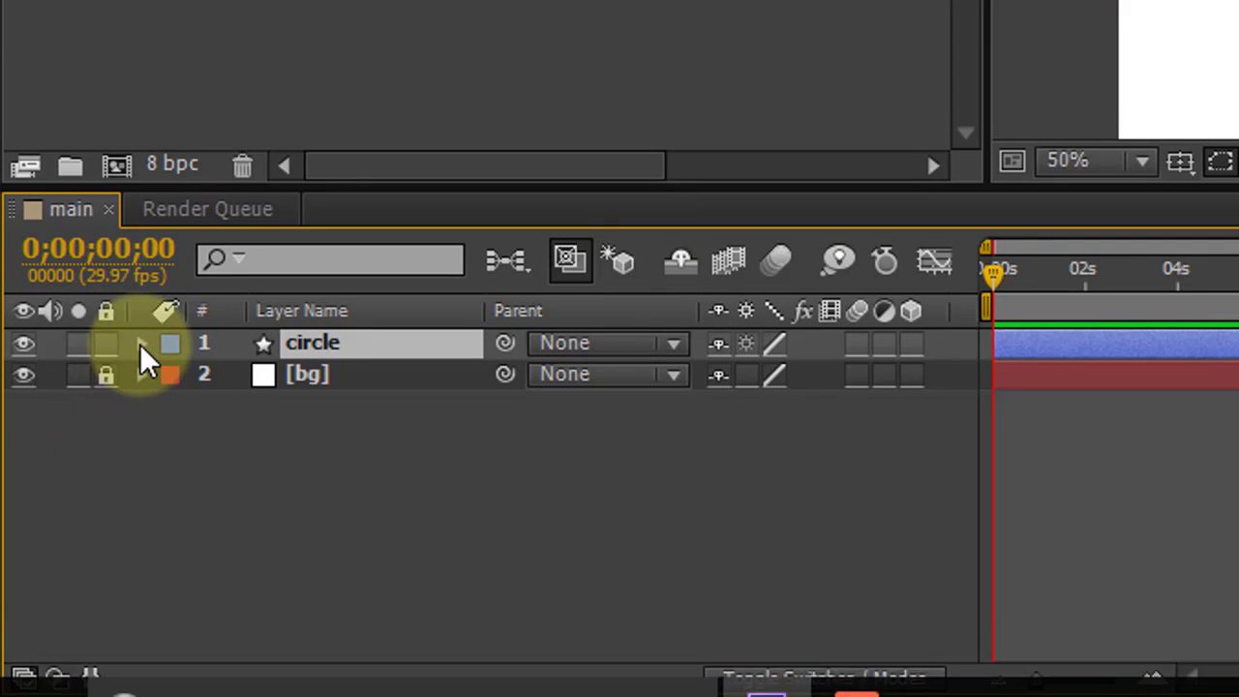
# Add an ellipse path to the circle layer sized 366 by 366
pyautogui.click(140, 341)
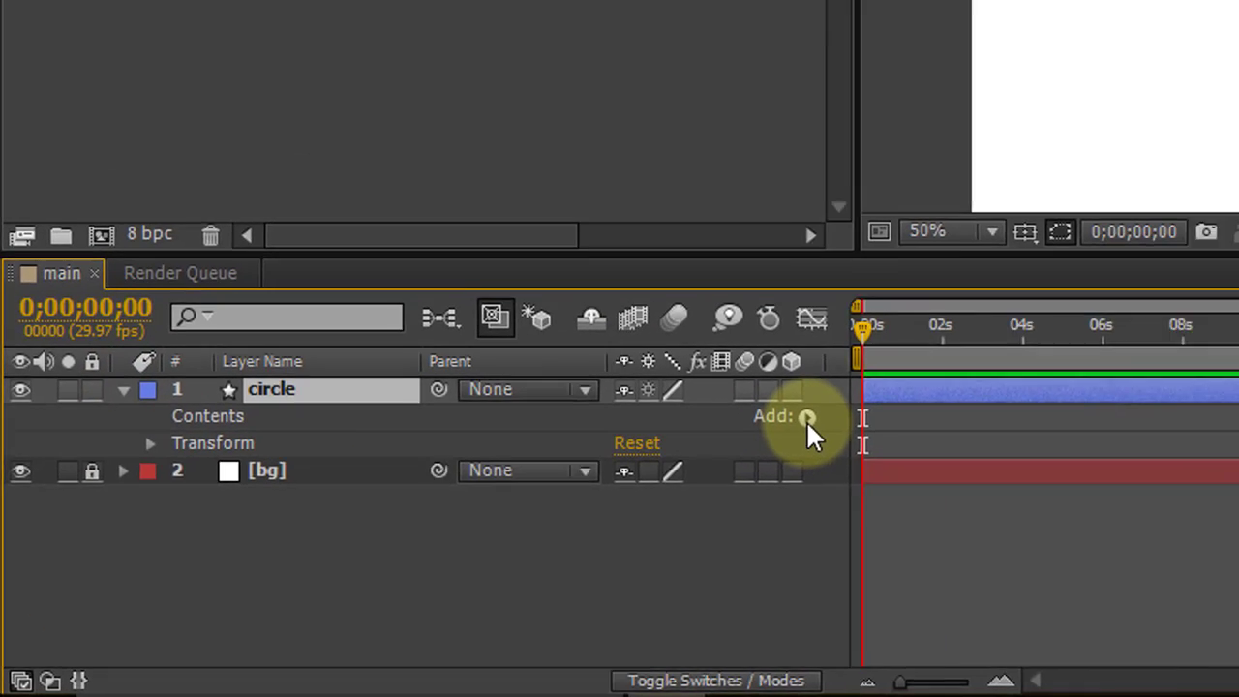
pyautogui.click(808, 418)
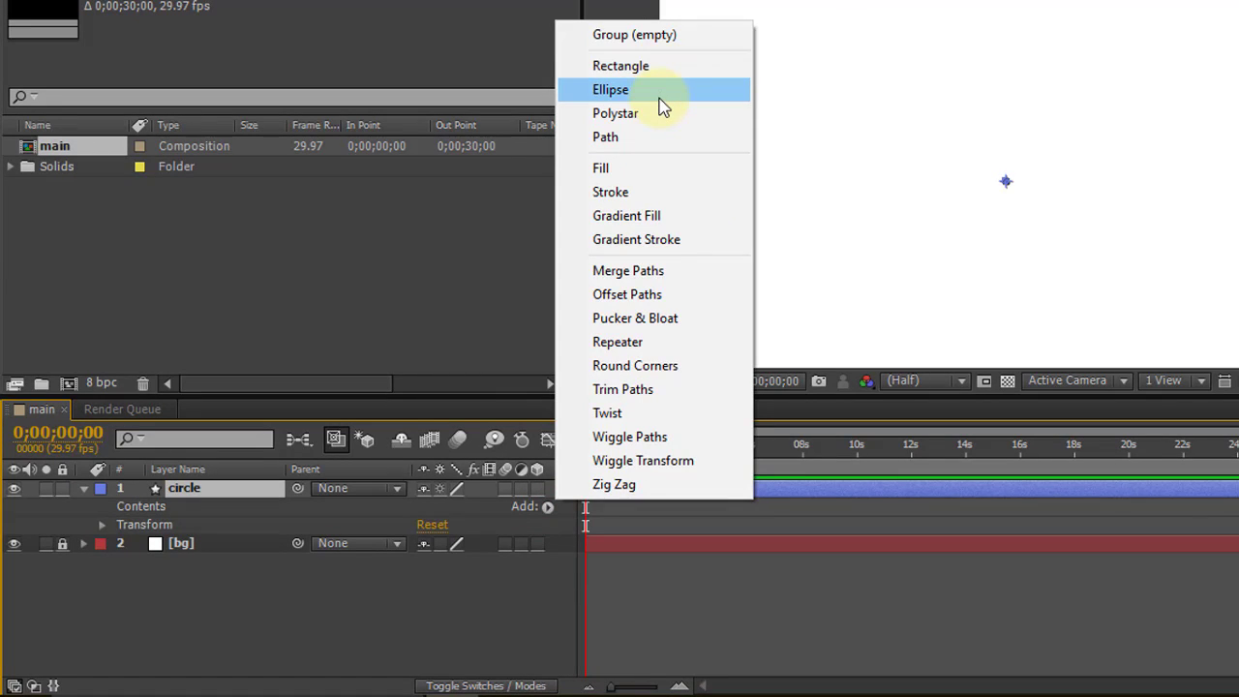
pyautogui.click(659, 98)
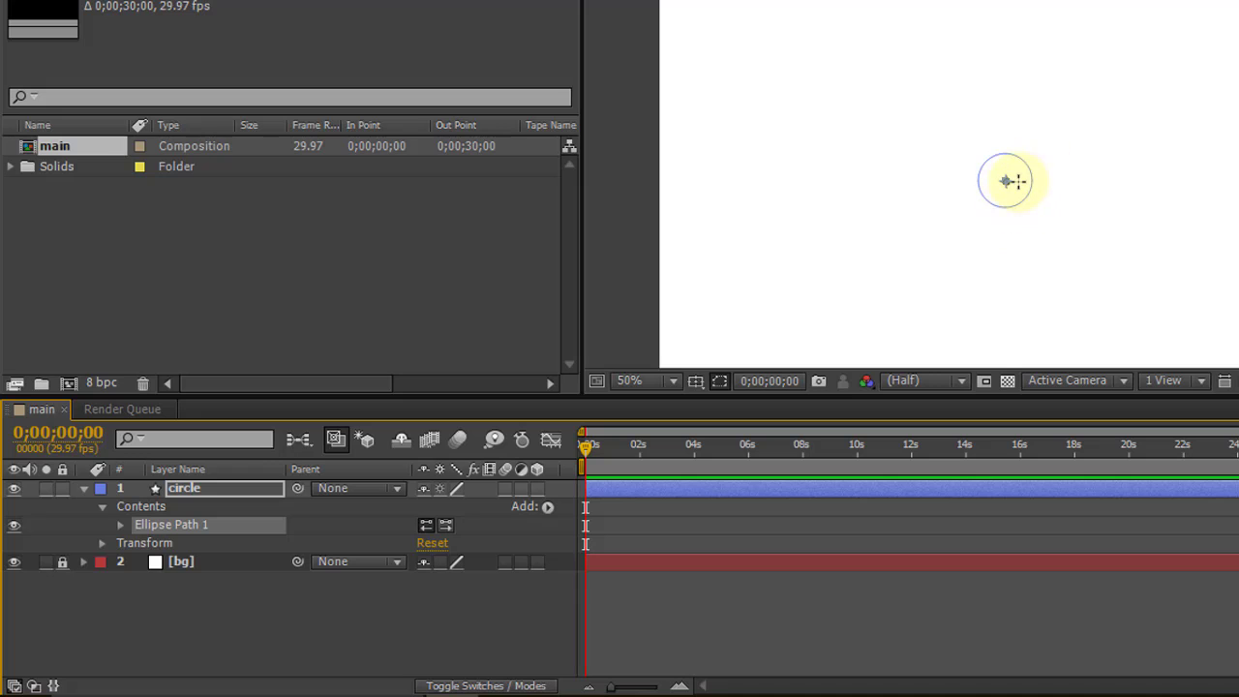
pyautogui.click(121, 526)
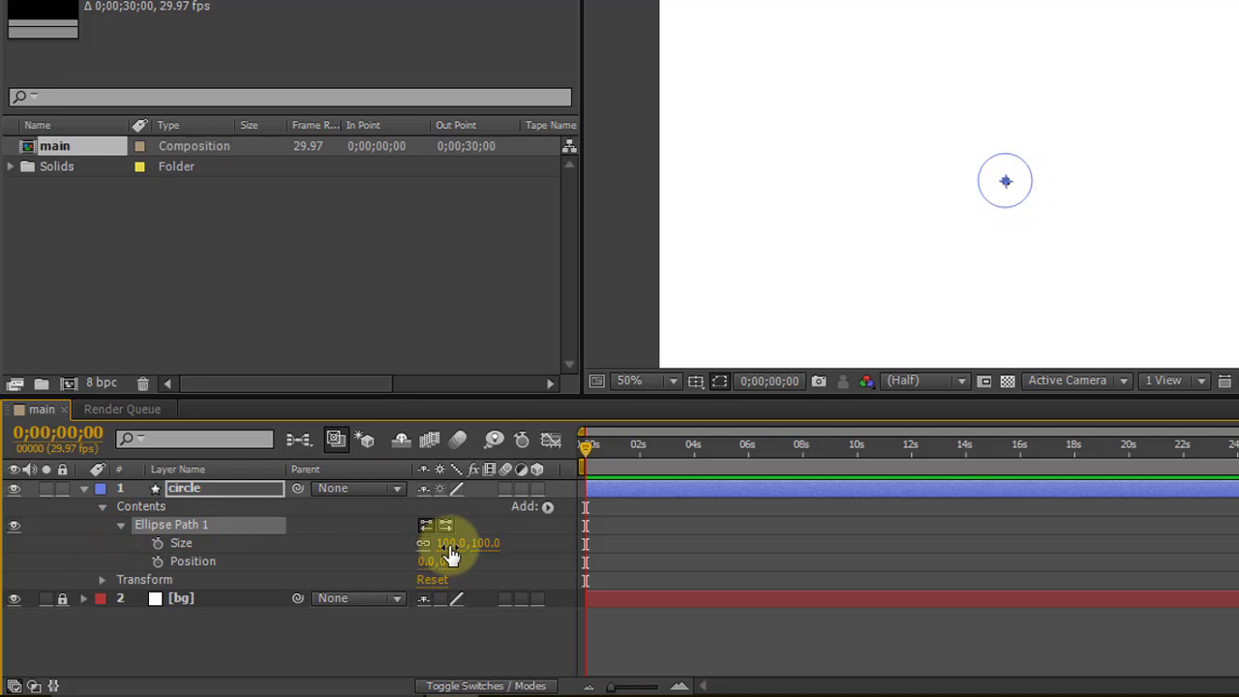
pyautogui.moveTo(451, 543)
pyautogui.mouseDown()
pyautogui.moveTo(576, 549)
pyautogui.moveTo(503, 546)
pyautogui.moveTo(554, 544)
pyautogui.mouseUp()
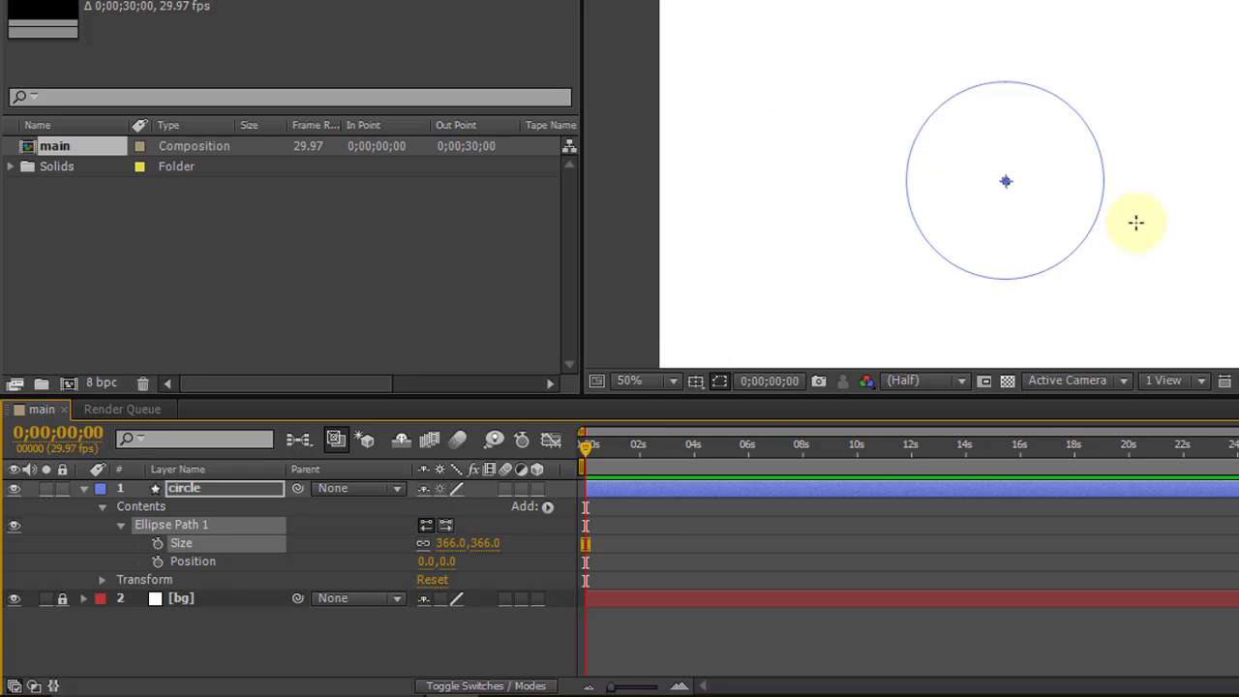
pyautogui.click(440, 643)
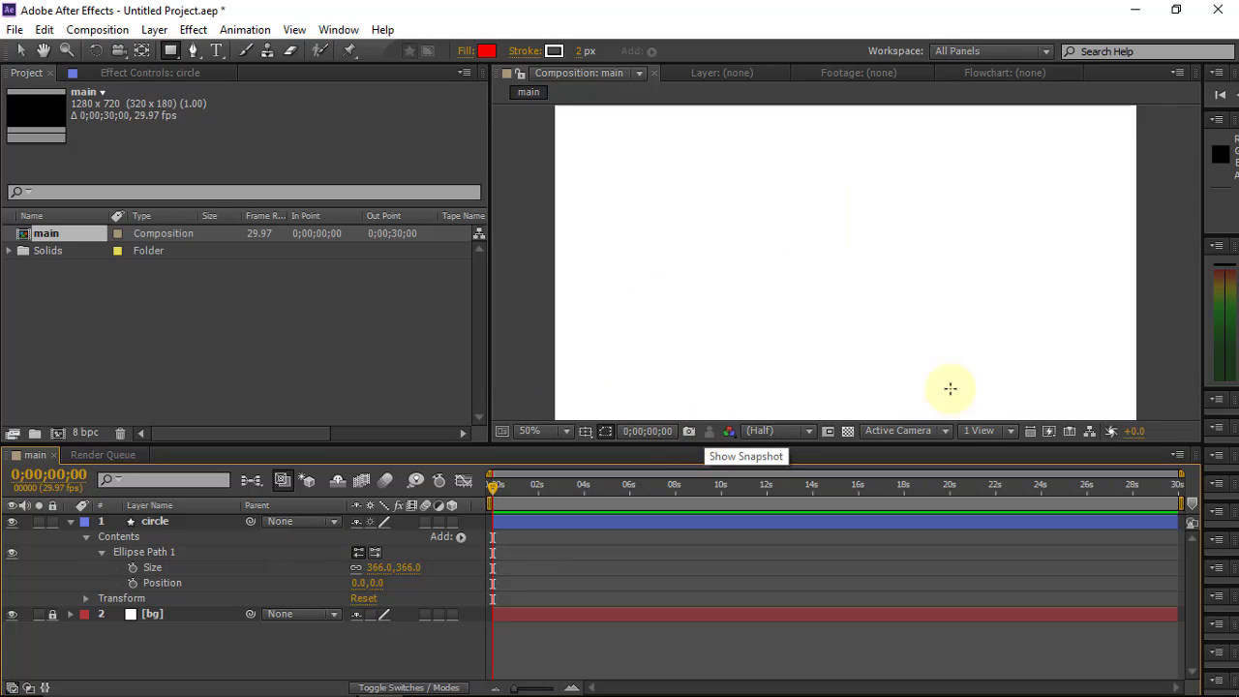
# Add a stroke to the circle's ellipse path
pyautogui.click(152, 552)
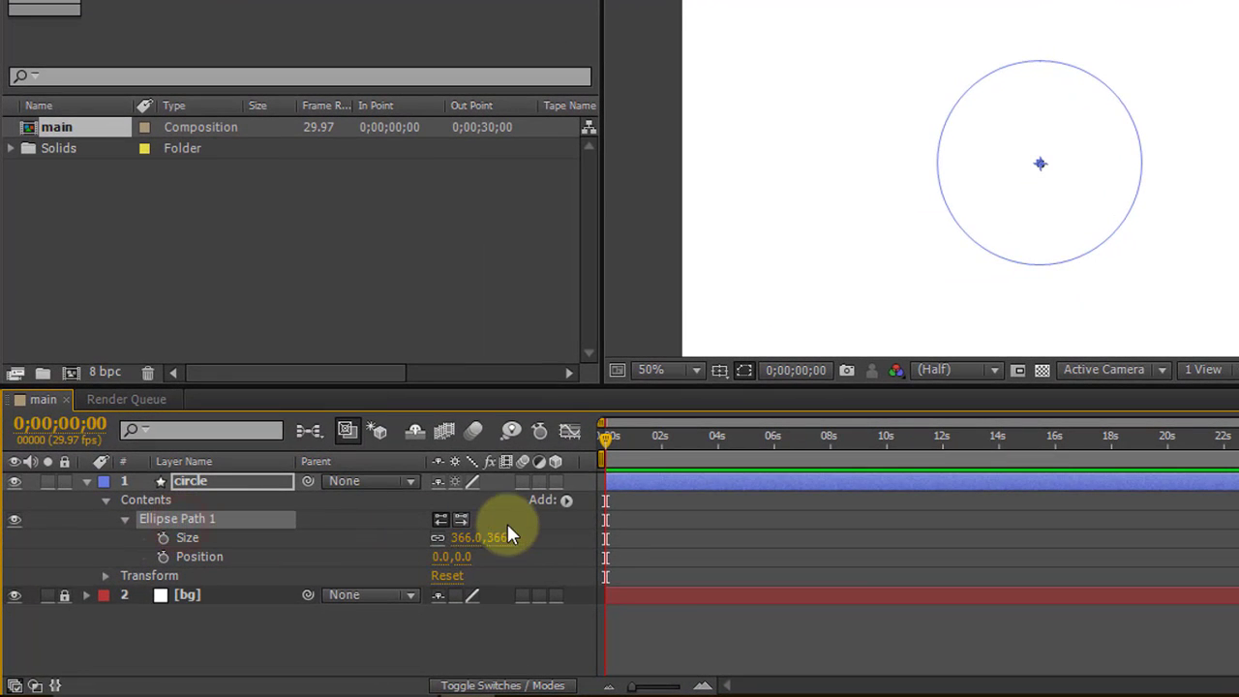
pyautogui.click(567, 501)
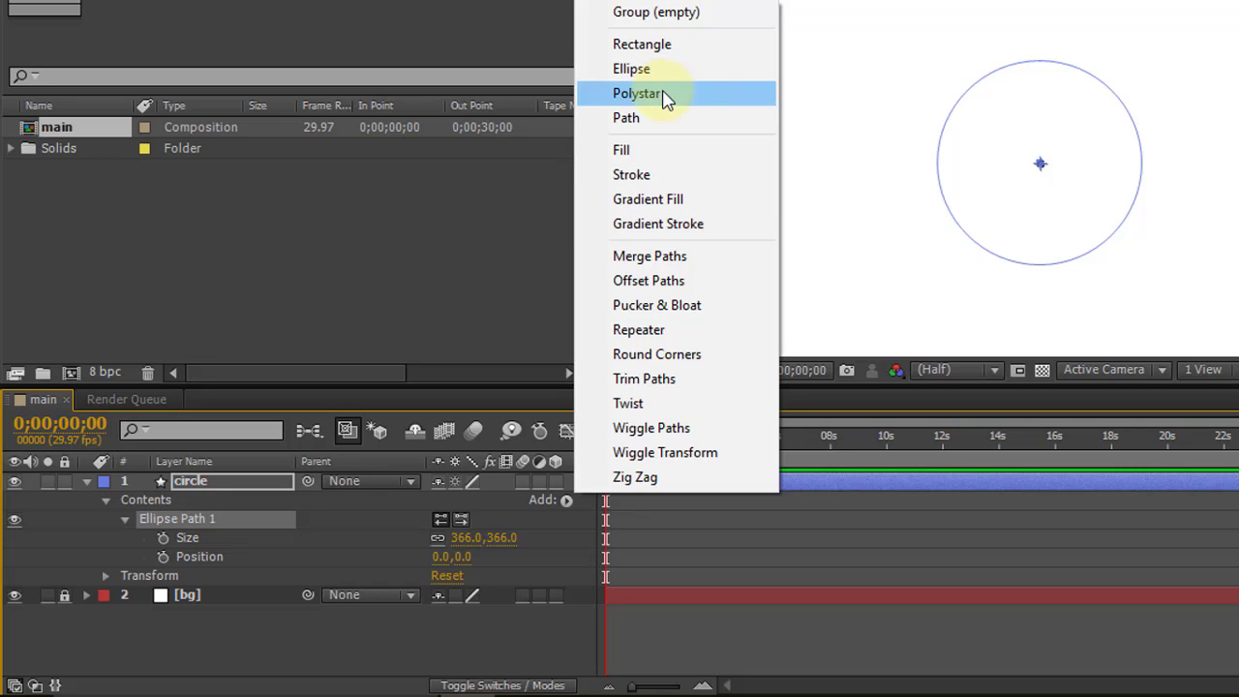
pyautogui.click(706, 172)
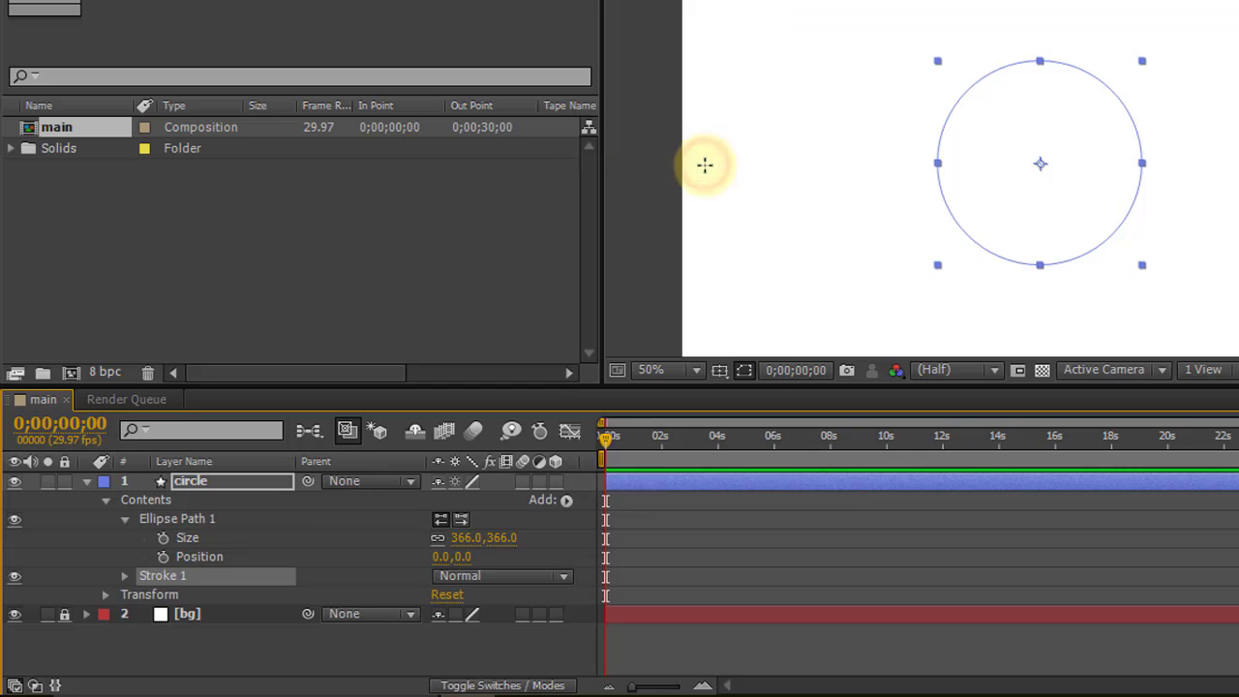
pyautogui.click(428, 639)
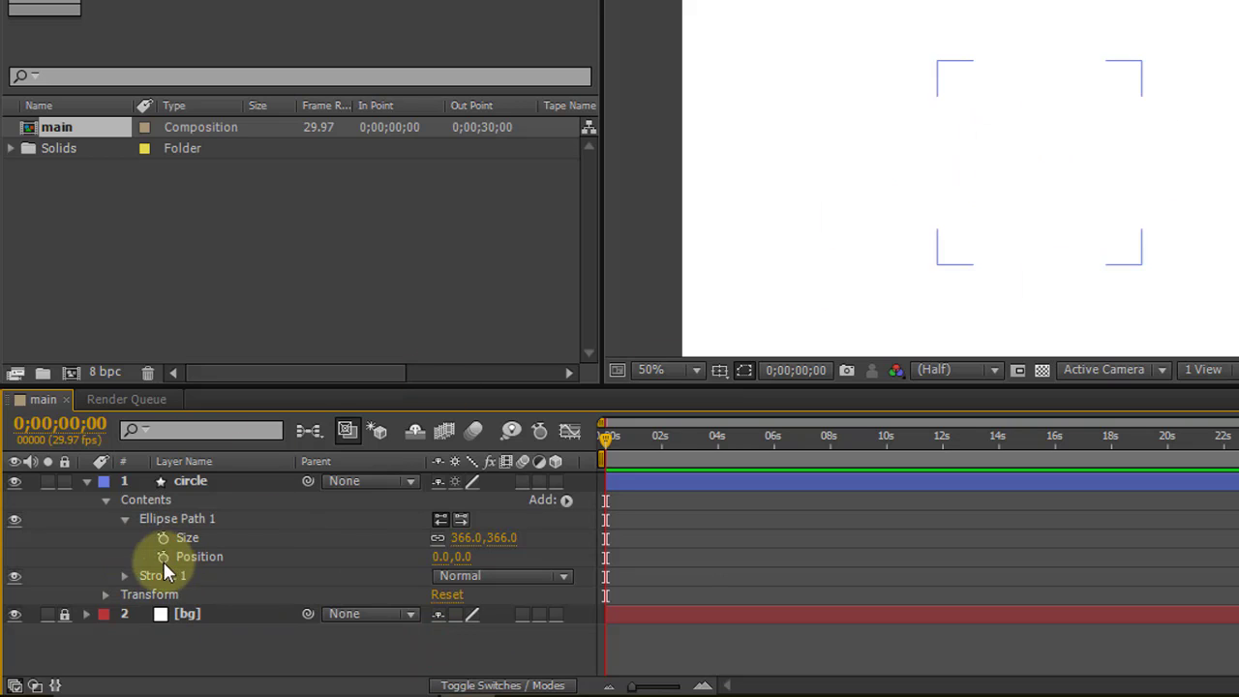
# Set the circle's stroke colour to blue (001EFF) and its width to 8
pyautogui.click(124, 576)
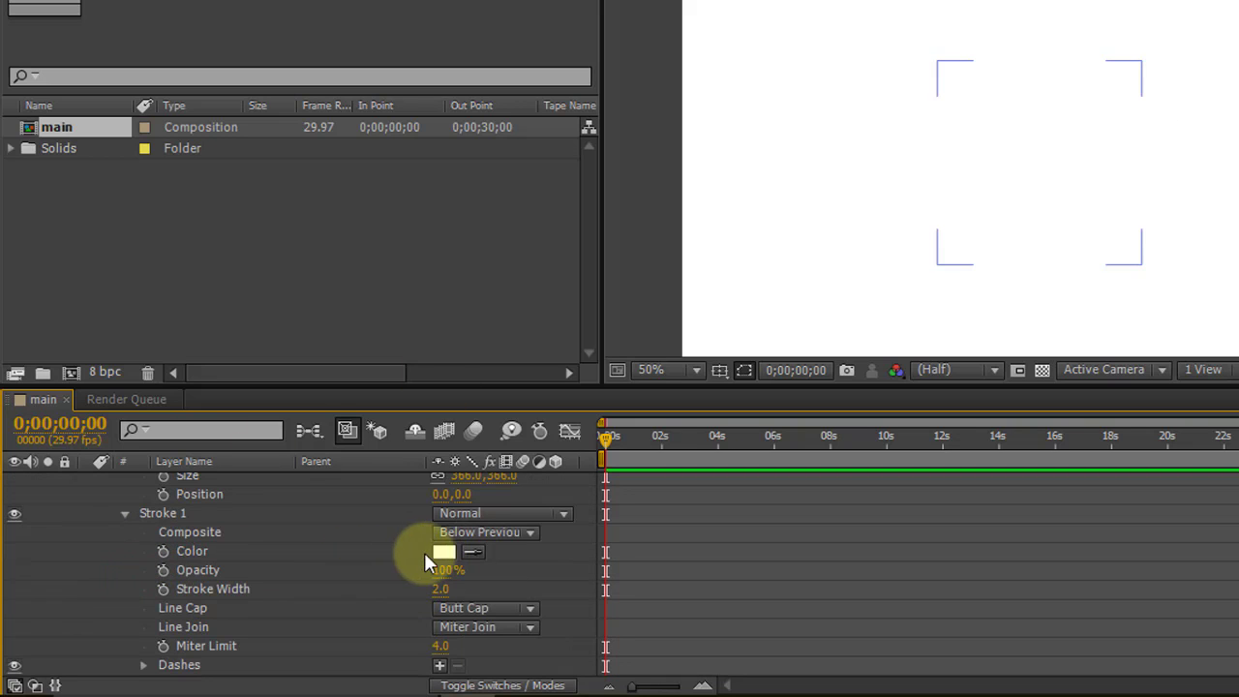
pyautogui.click(445, 554)
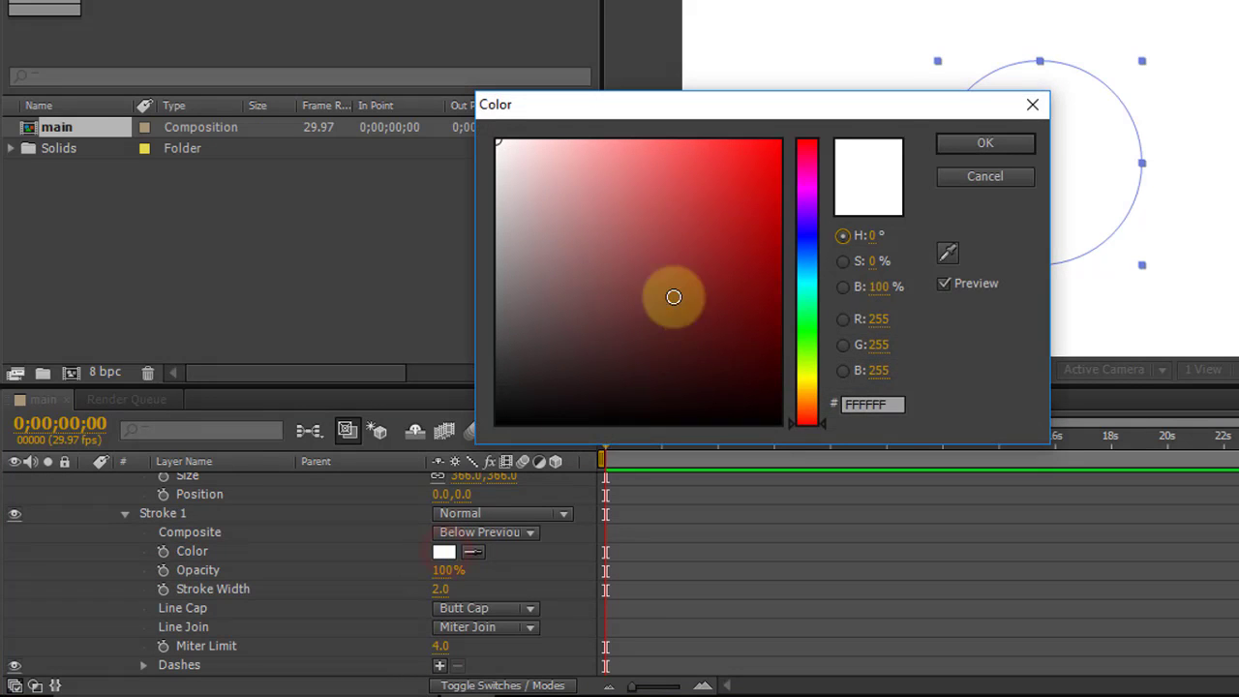
pyautogui.moveTo(674, 297); pyautogui.dragTo(840, 138)
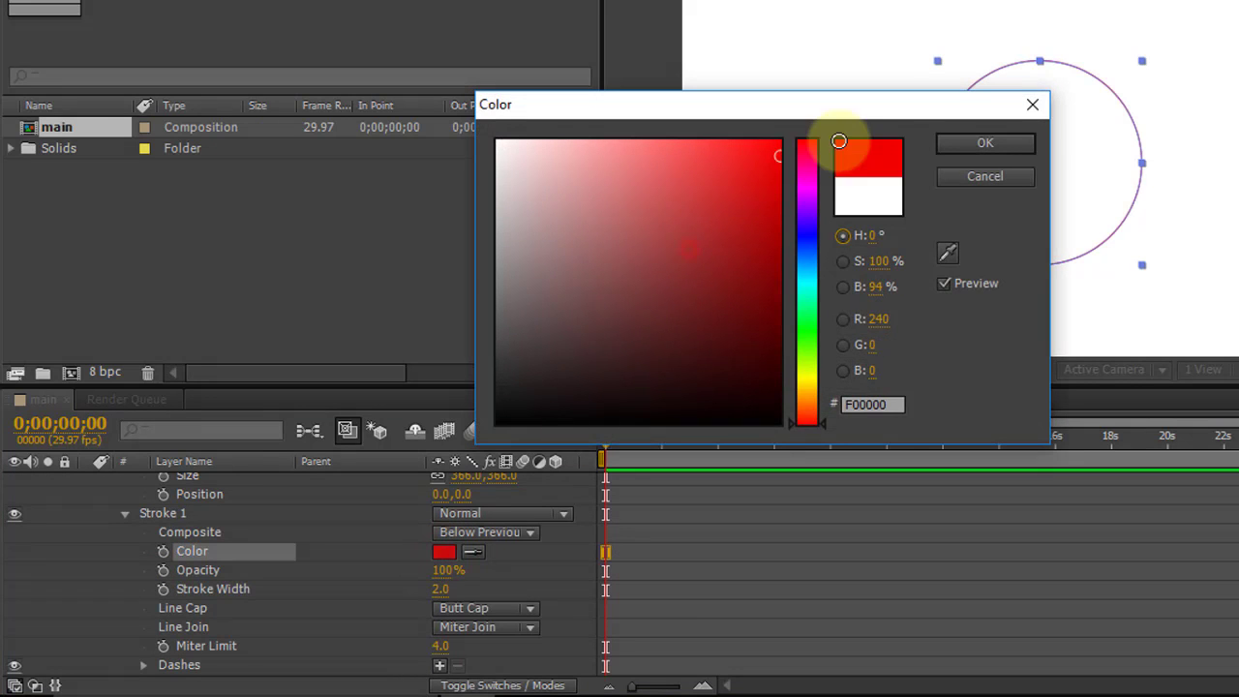
pyautogui.click(807, 235)
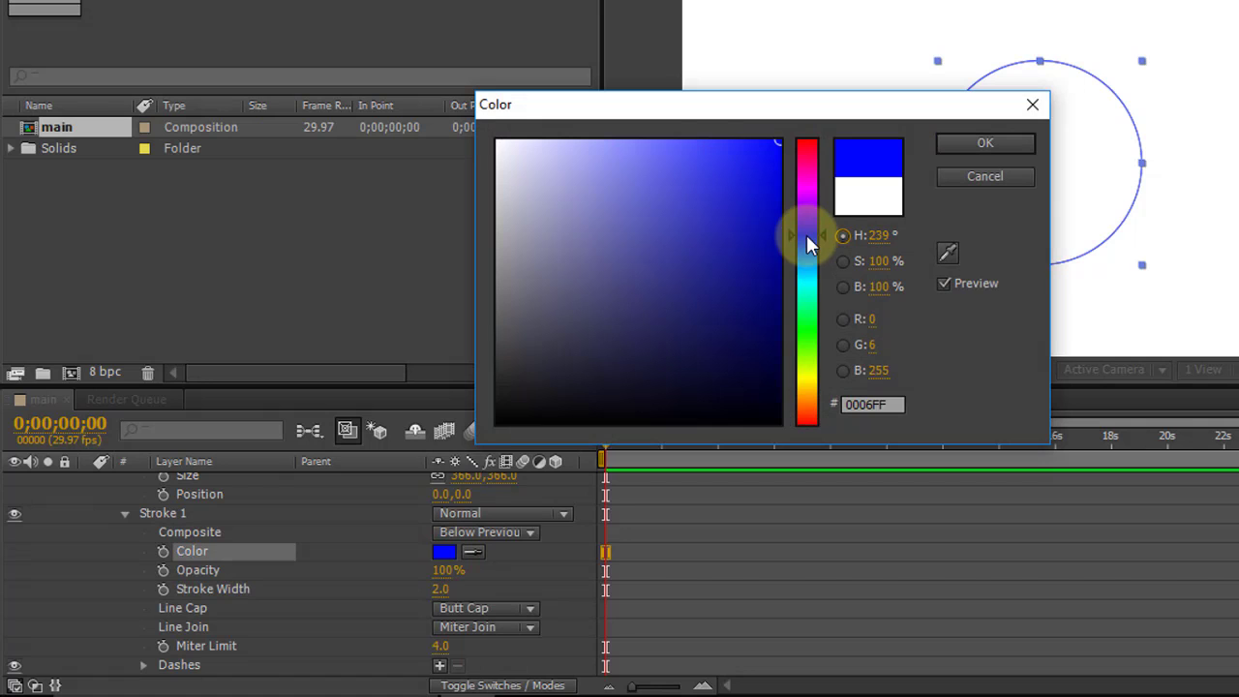
pyautogui.moveTo(806, 235)
pyautogui.mouseDown()
pyautogui.moveTo(805, 416)
pyautogui.moveTo(811, 239)
pyautogui.mouseUp()
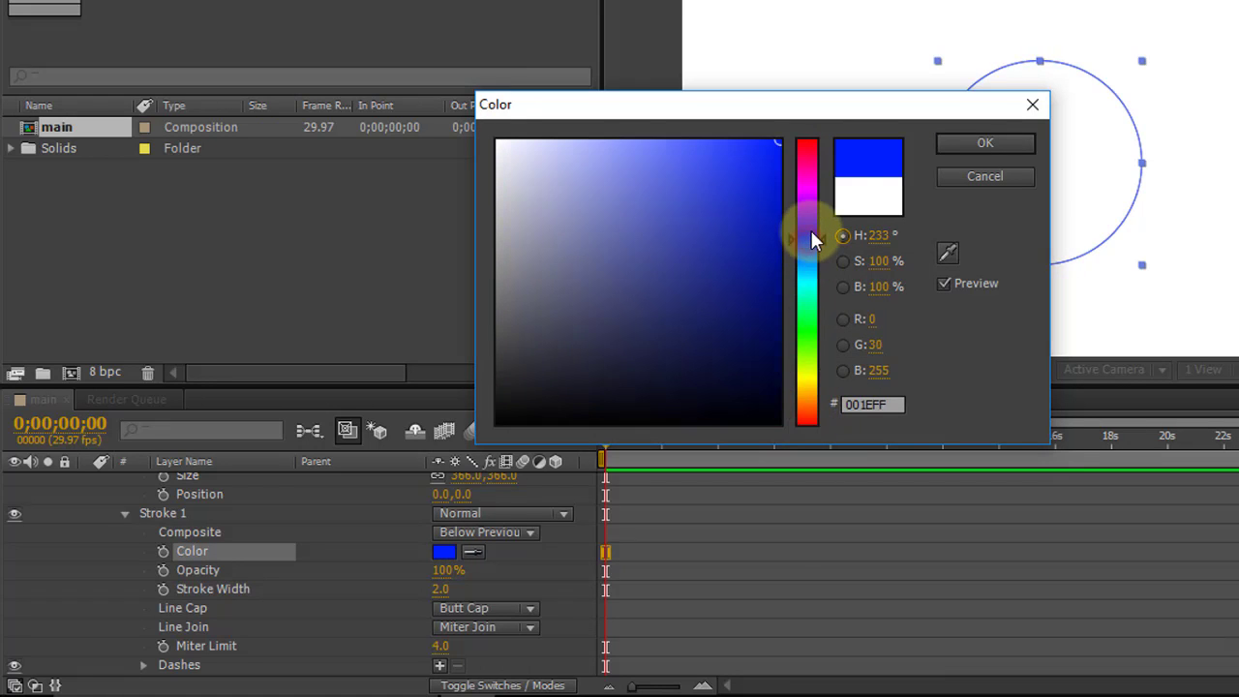
pyautogui.click(775, 192)
pyautogui.click(979, 142)
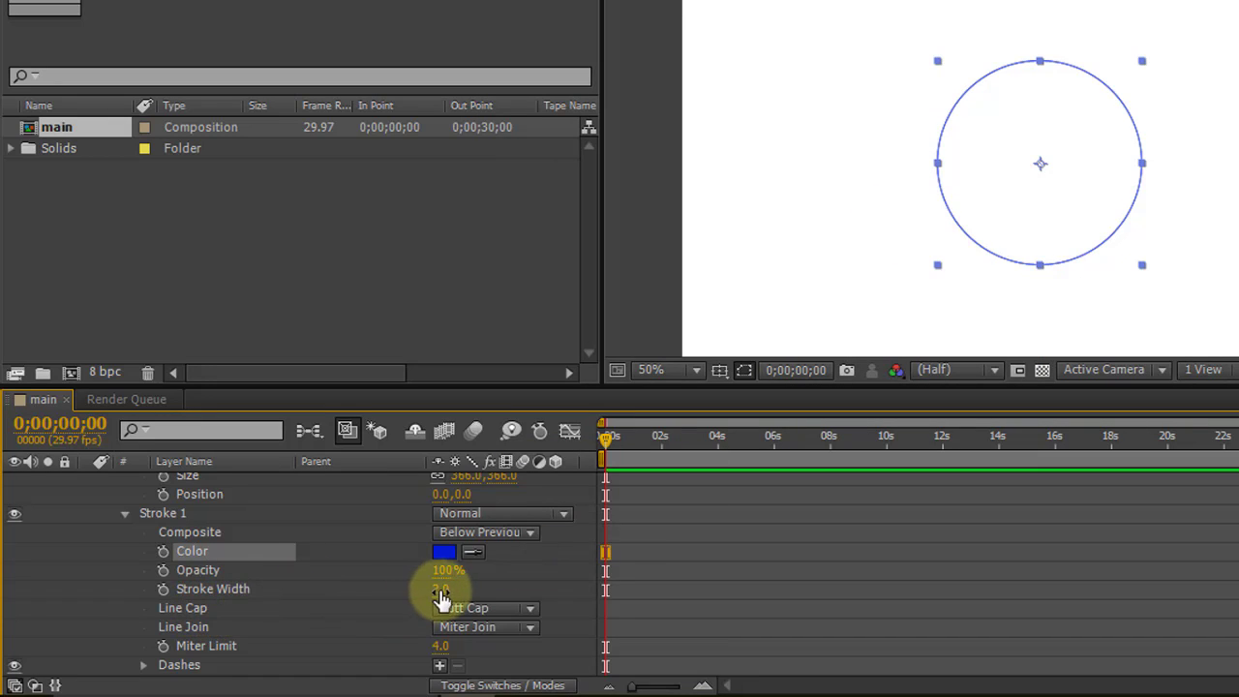
pyautogui.moveTo(441, 589); pyautogui.dragTo(453, 589)
pyautogui.click(486, 583)
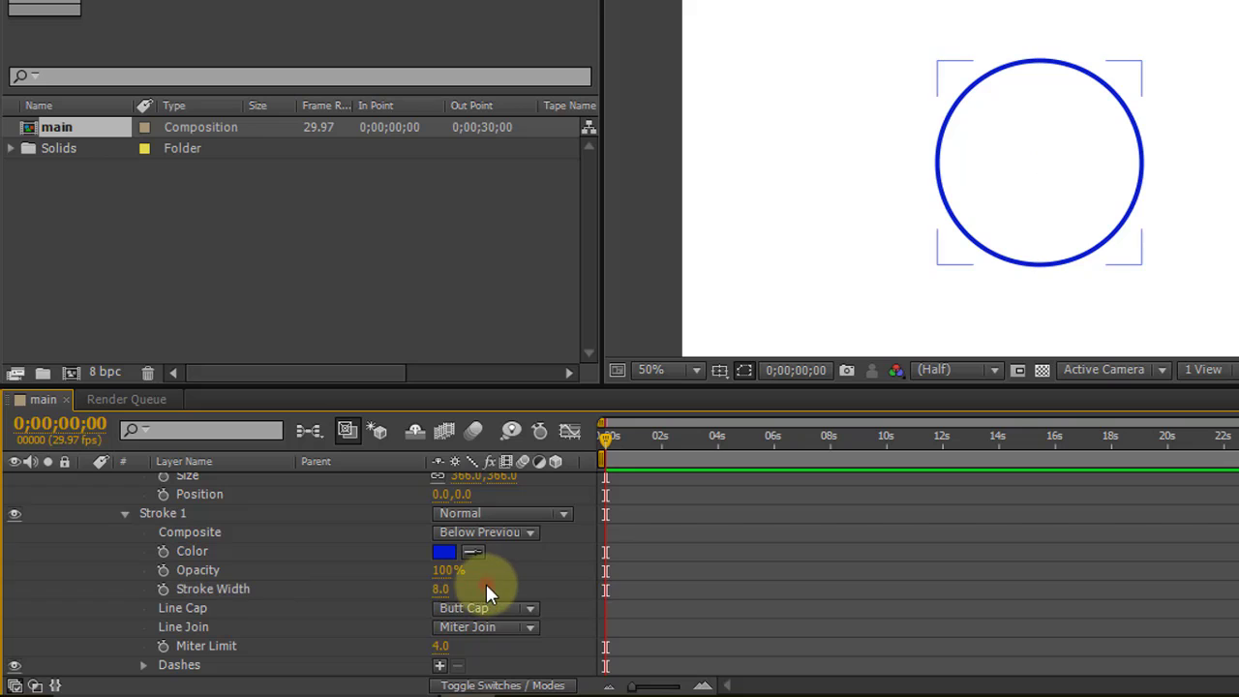
pyautogui.click(926, 602)
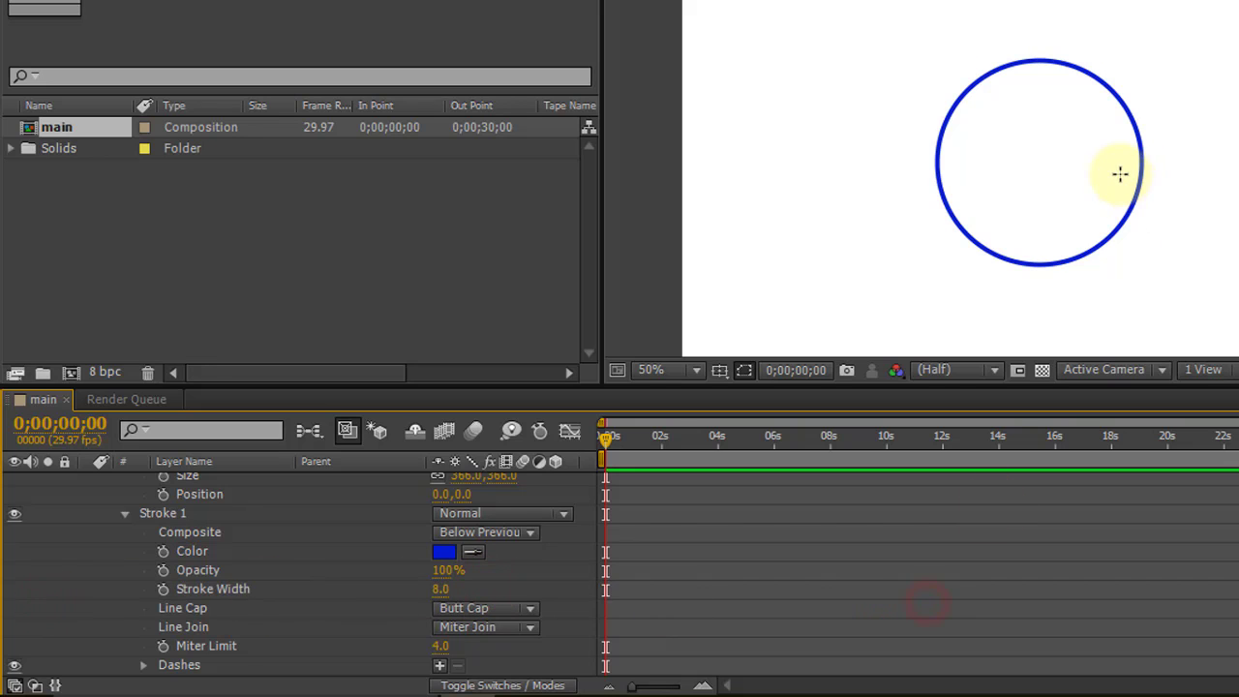
# Collapse the circle layer's stroke, ellipse path and contents groups
pyautogui.click(895, 252)
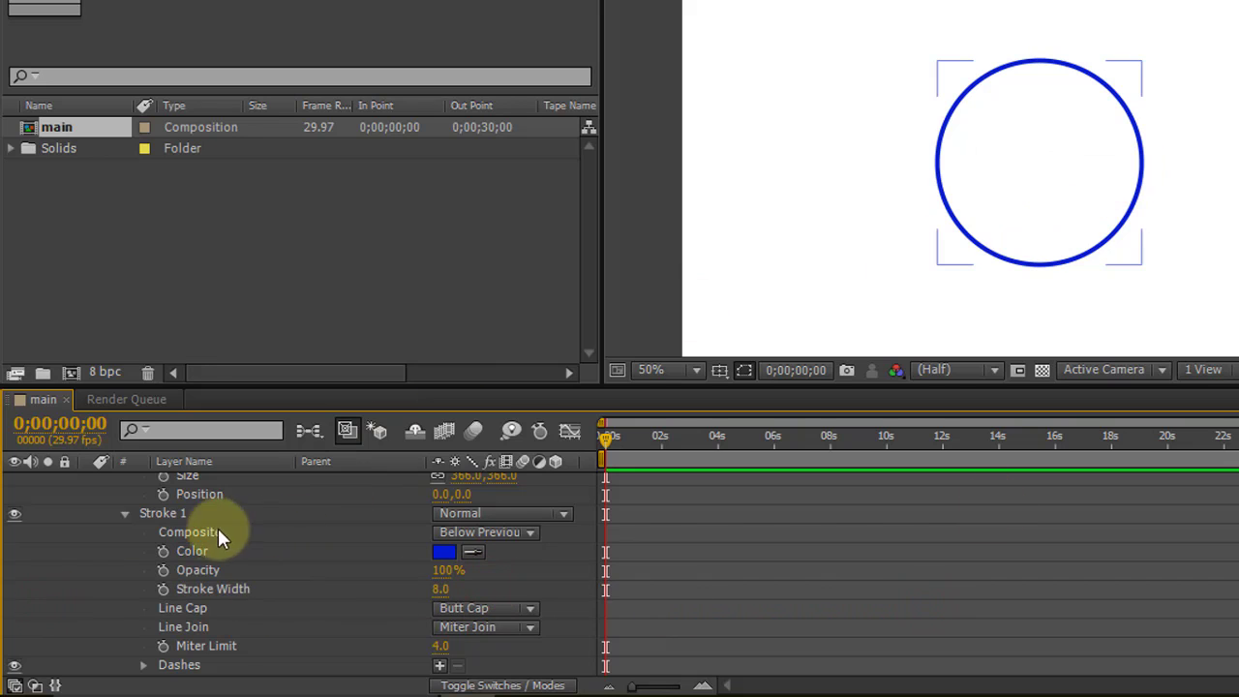
pyautogui.click(126, 513)
pyautogui.click(125, 518)
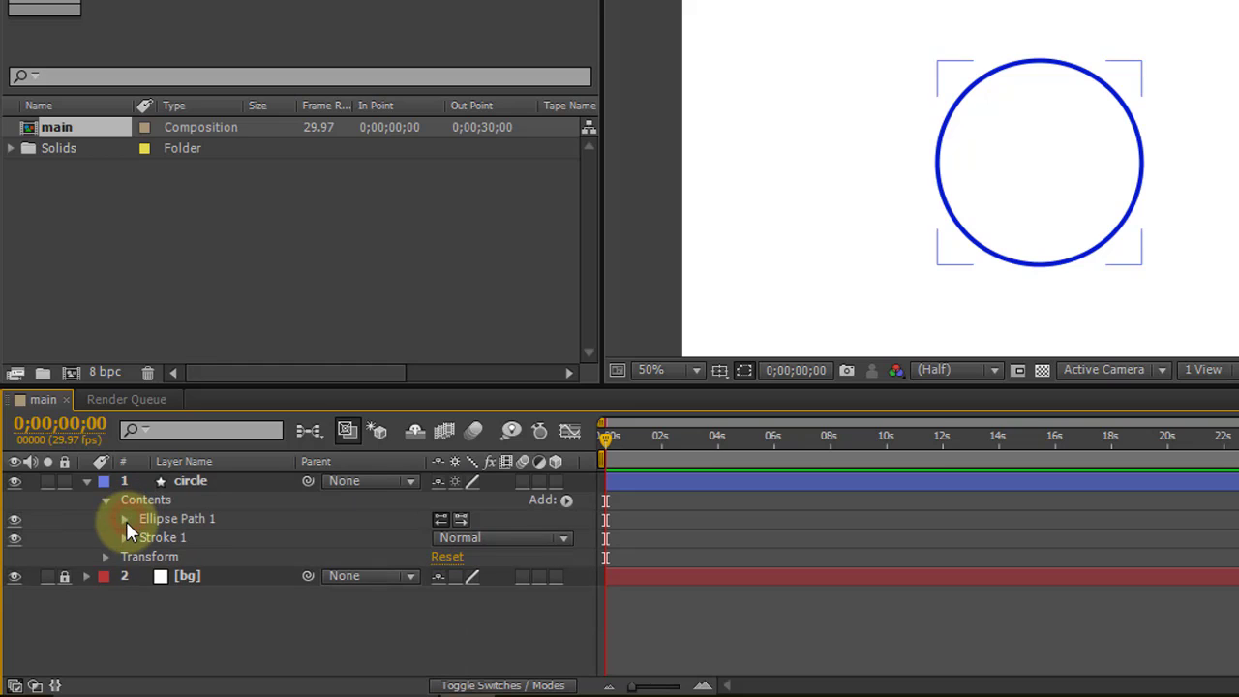
pyautogui.click(106, 500)
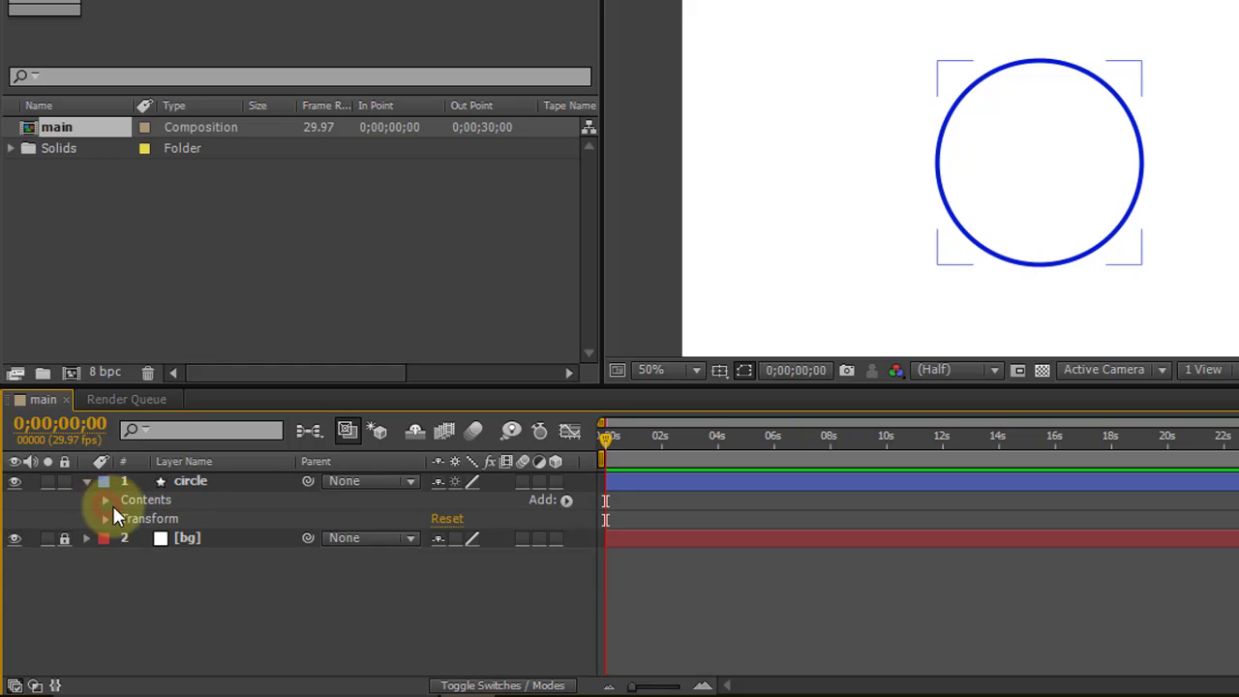
pyautogui.click(932, 161)
pyautogui.click(932, 166)
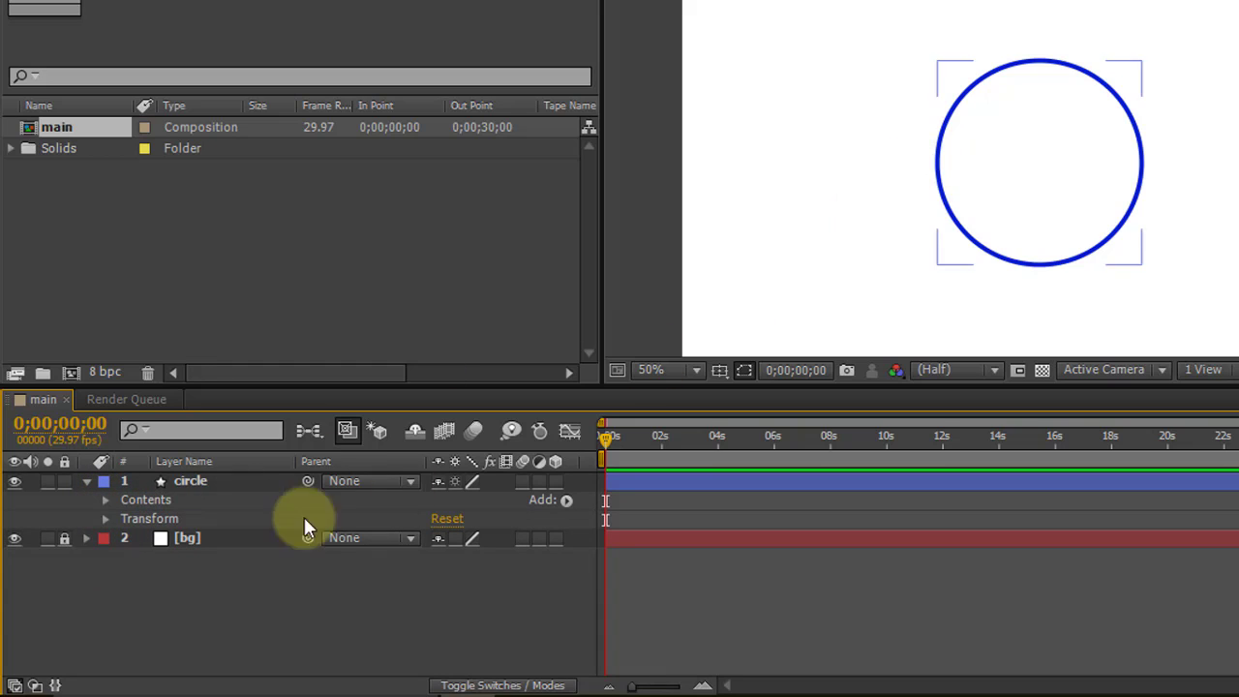
pyautogui.click(88, 482)
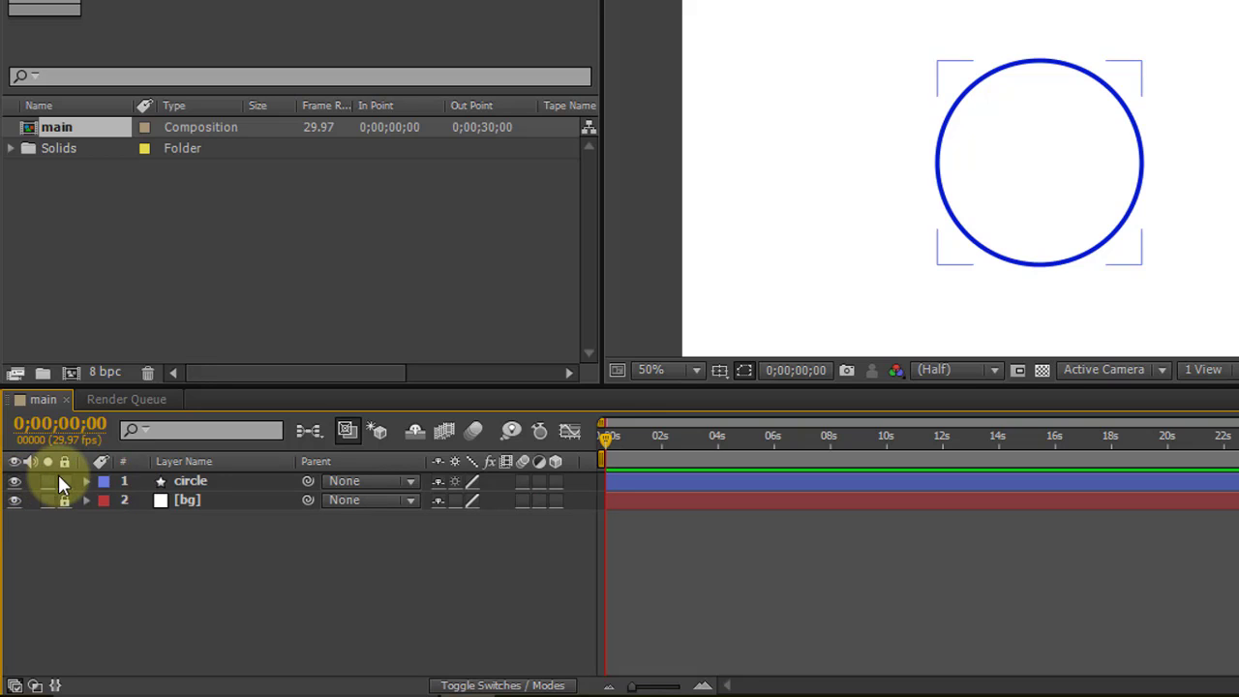
# Lock the circle layer and switch off its visibility
pyautogui.click(64, 481)
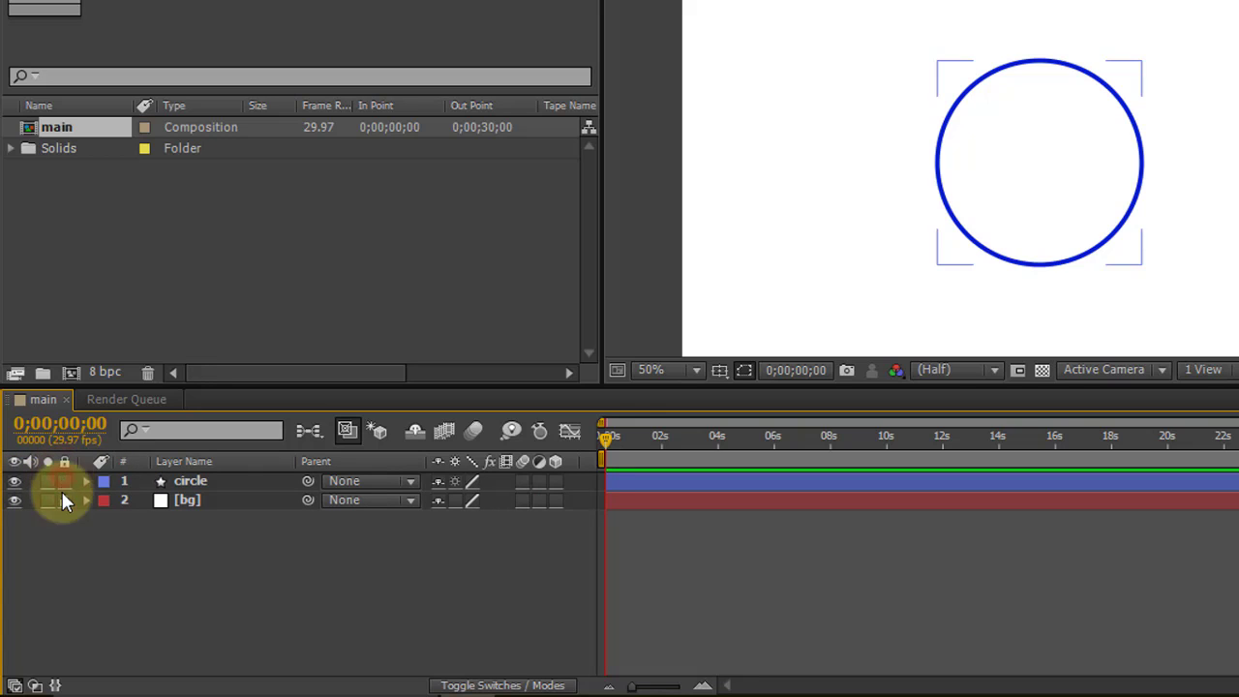
pyautogui.moveTo(1071, 174); pyautogui.dragTo(1029, 177)
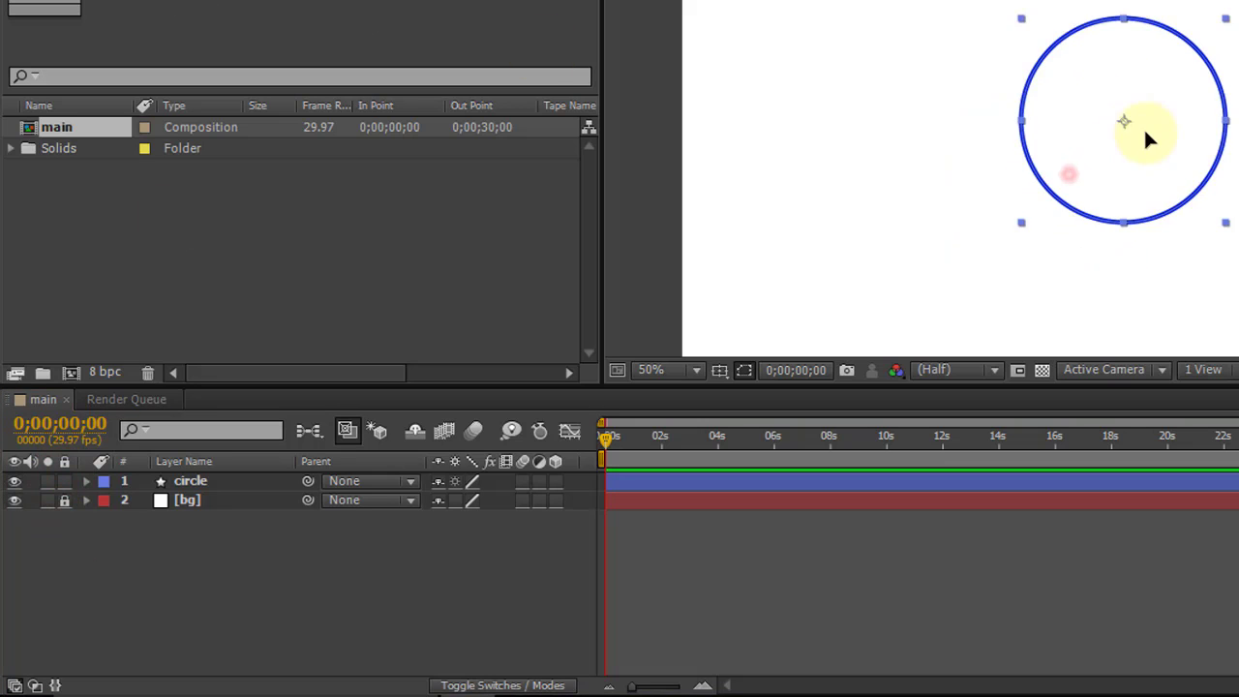
pyautogui.click(64, 482)
pyautogui.click(1021, 167)
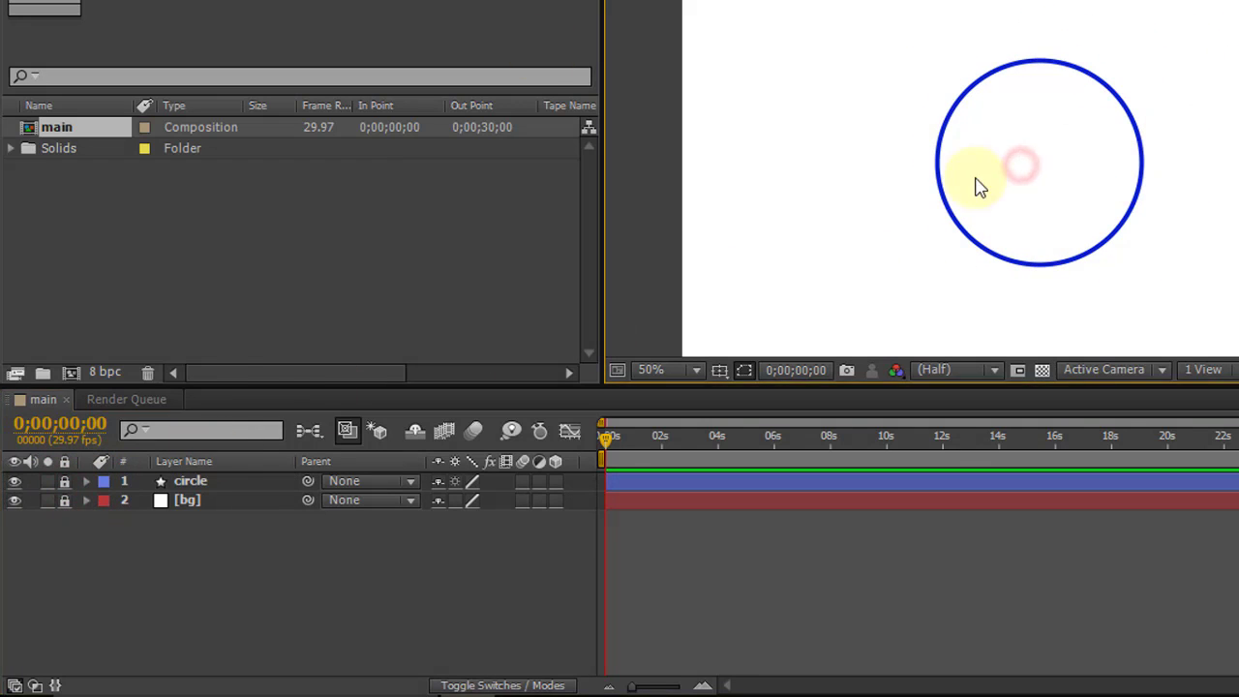
pyautogui.click(15, 483)
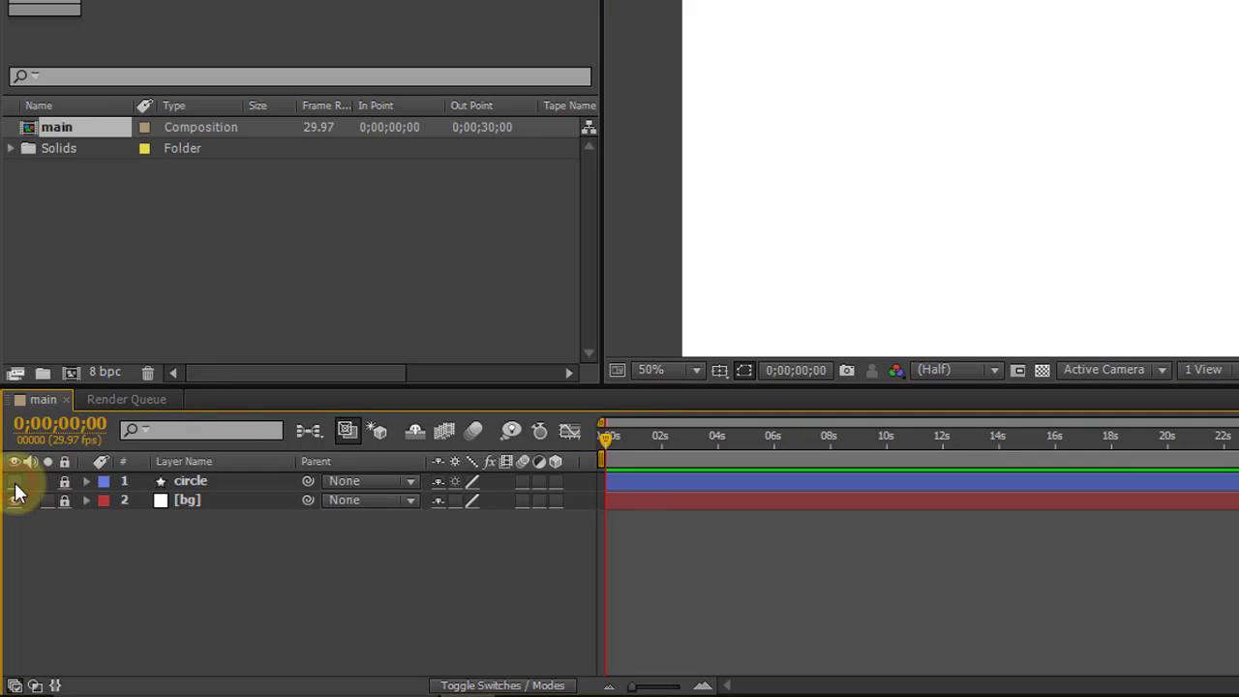
pyautogui.click(15, 483)
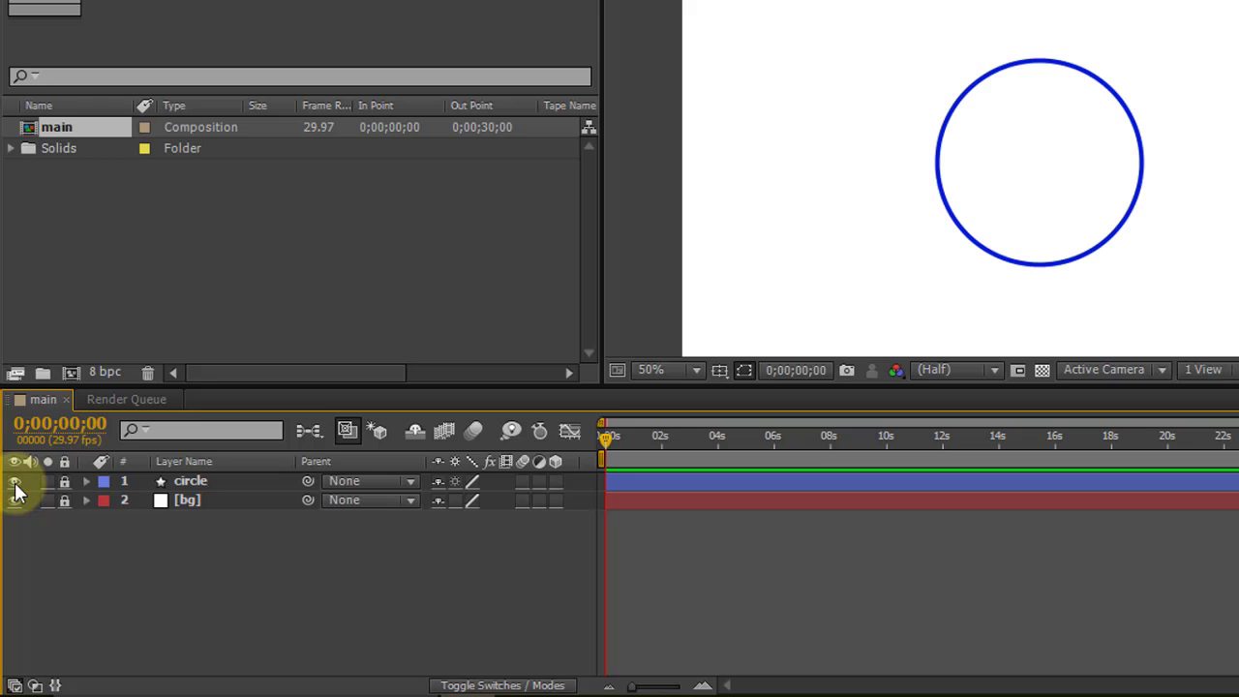
pyautogui.click(14, 484)
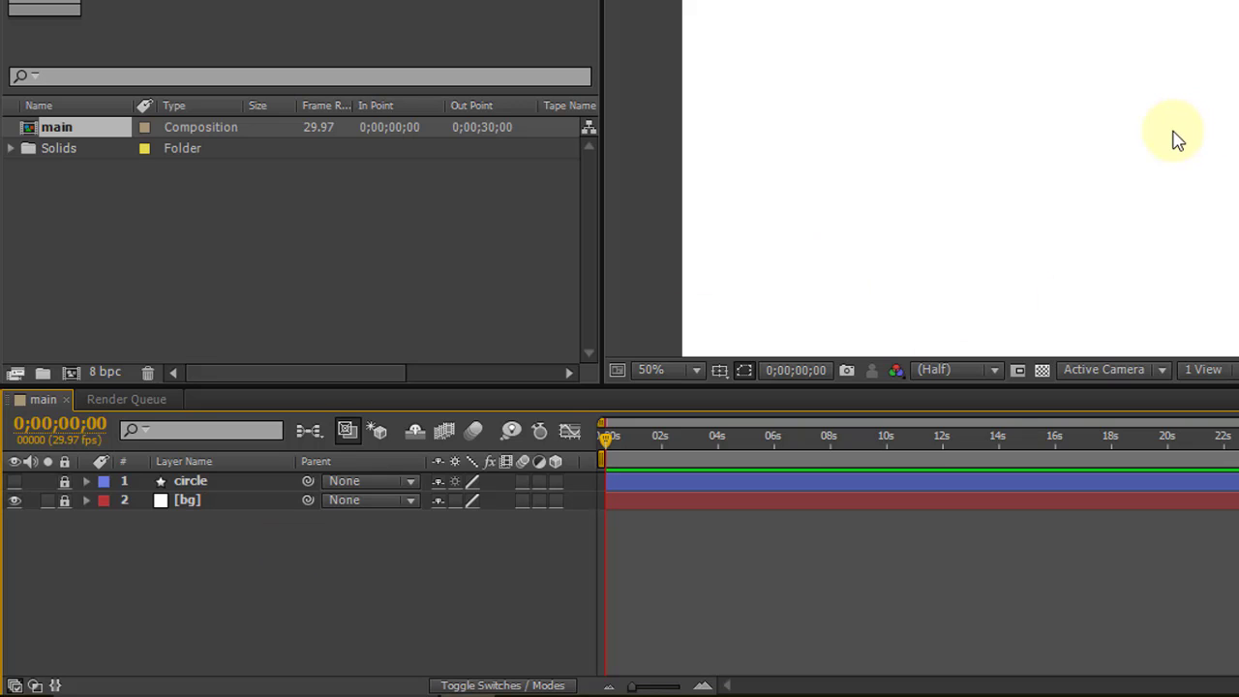
# Create a new shape layer from the timeline's New menu and rename it 'rec'
pyautogui.rightClick(404, 560)
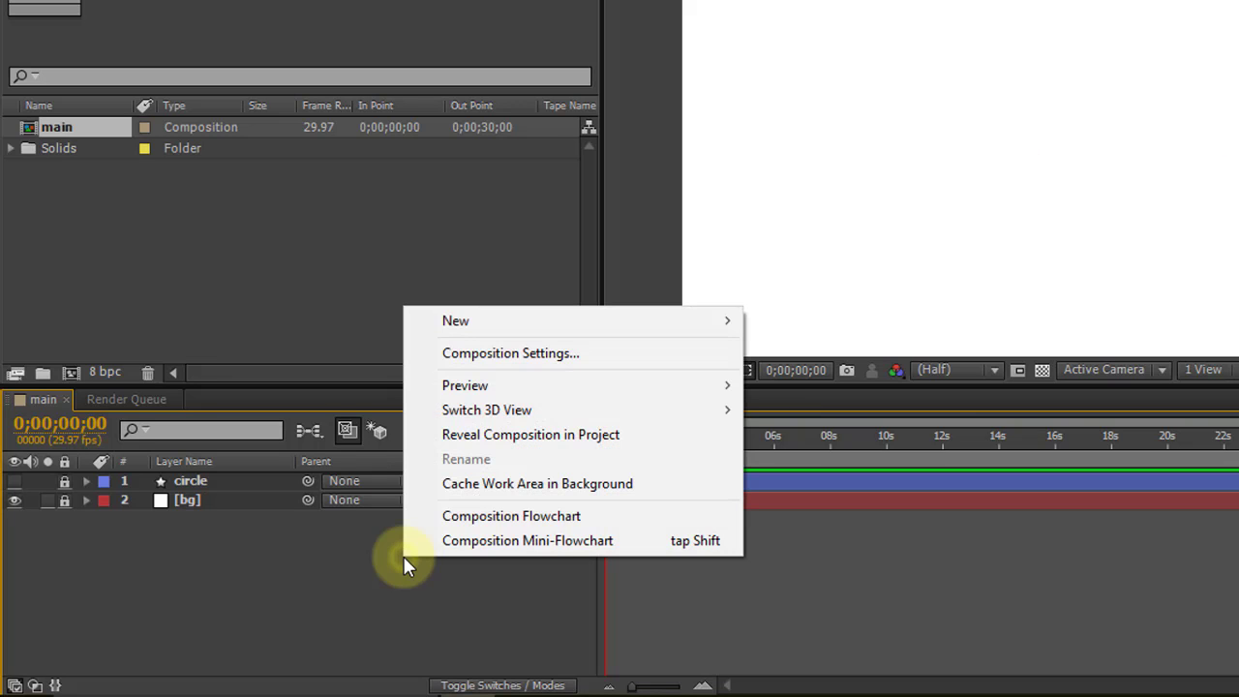
pyautogui.click(537, 320)
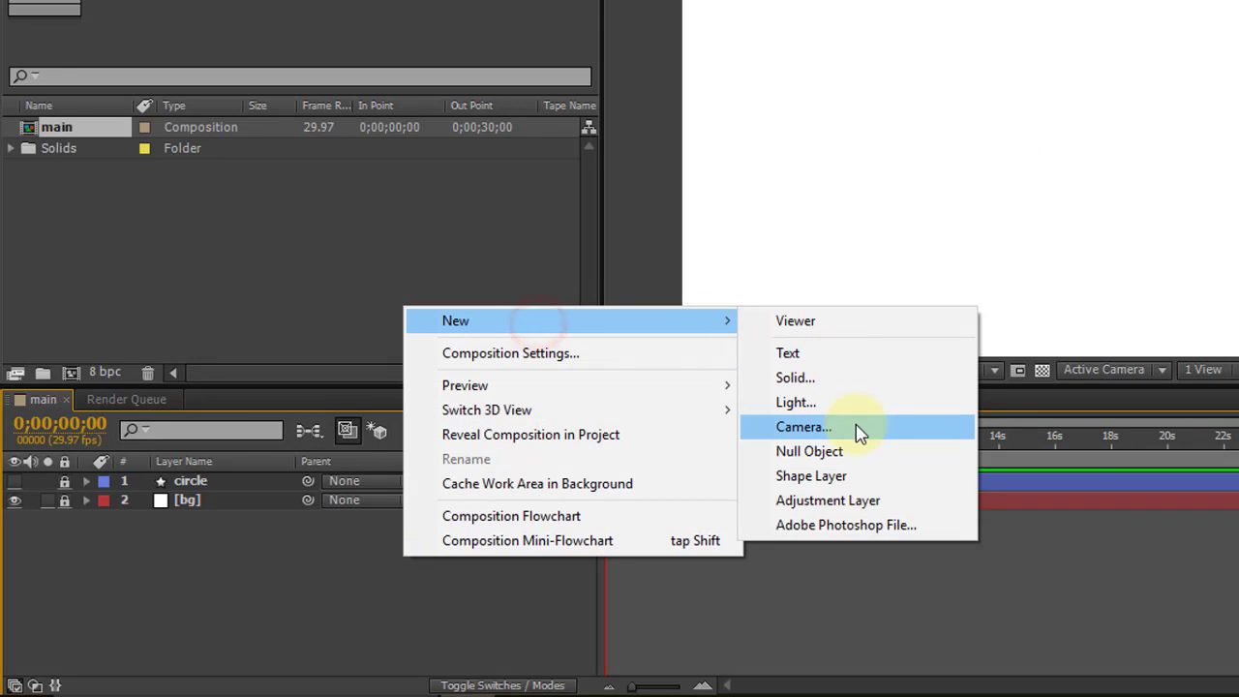
pyautogui.click(811, 475)
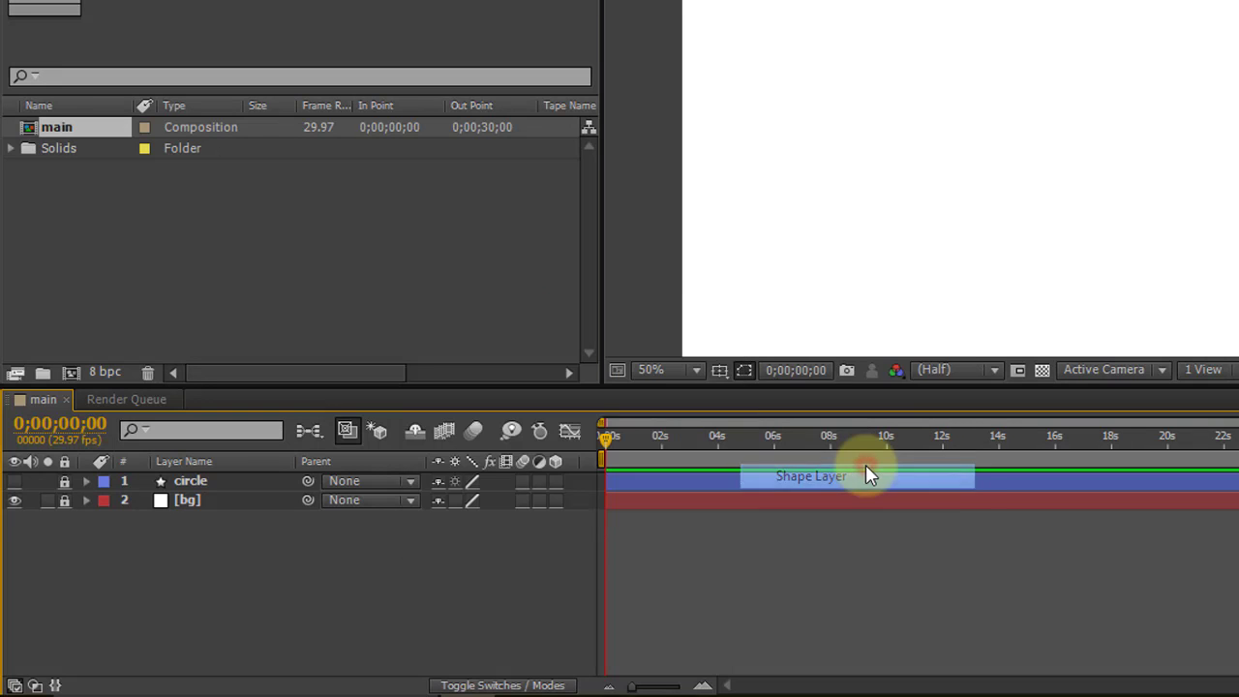
pyautogui.rightClick(226, 491)
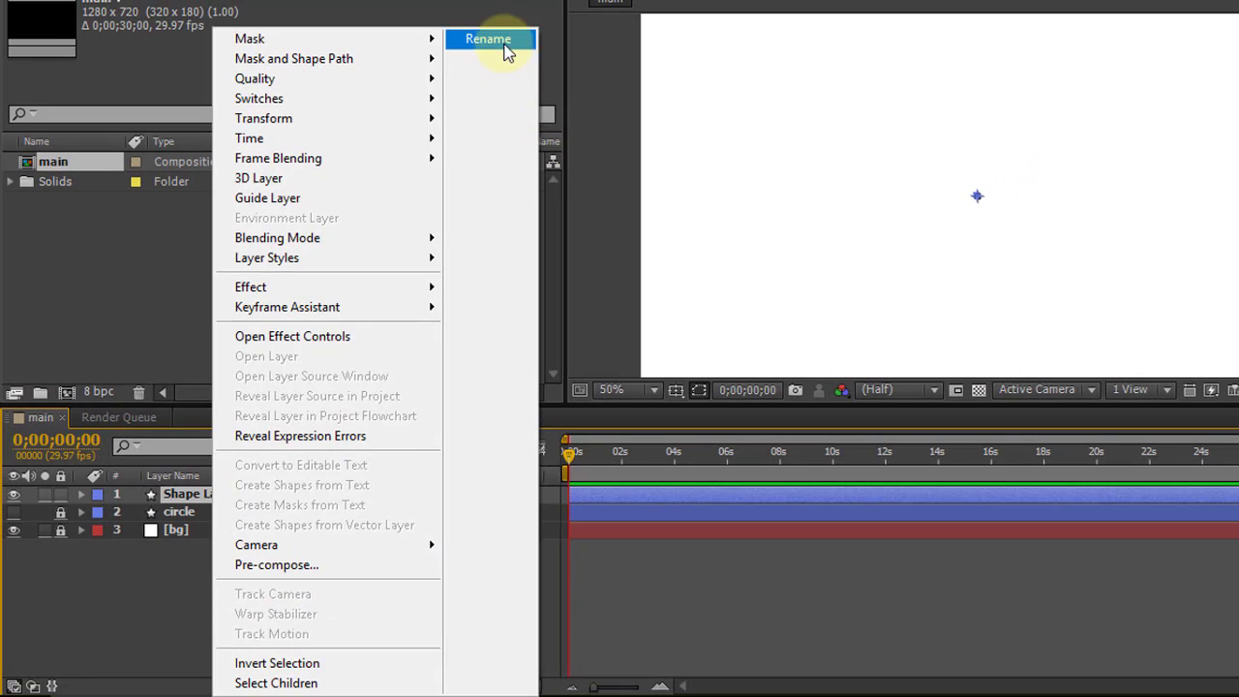
pyautogui.click(502, 41)
pyautogui.write('rec')
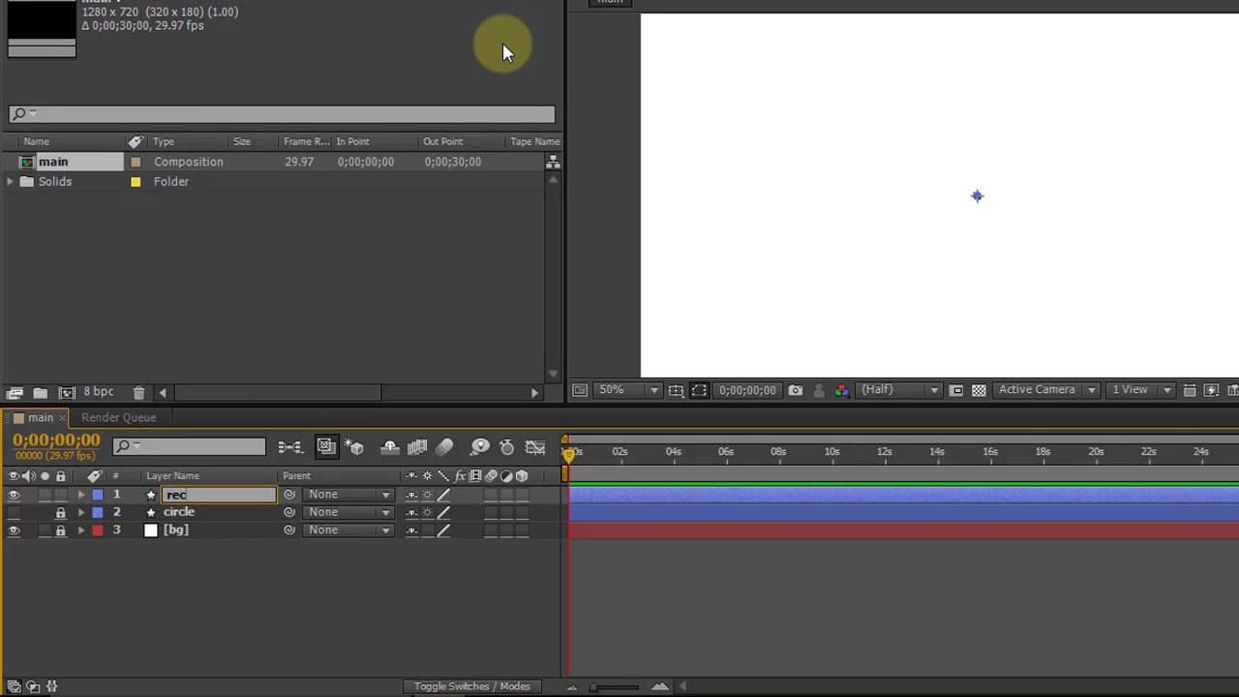
pyautogui.press('Return')
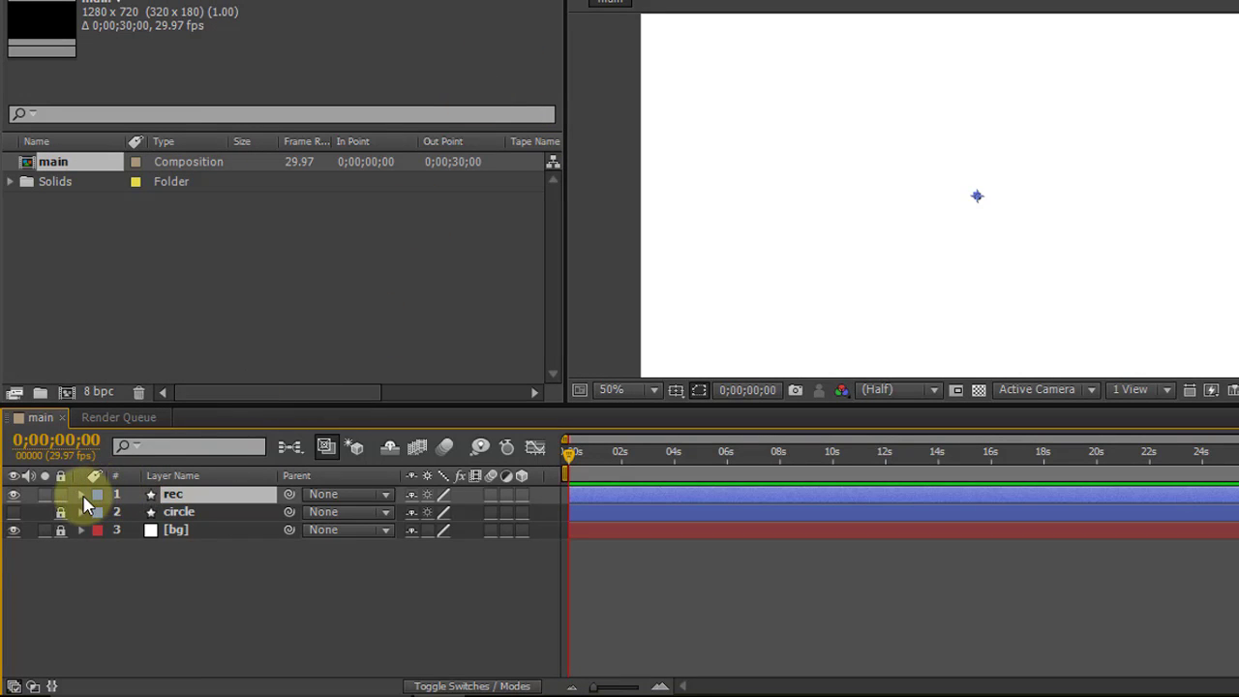
# Add a rectangle path to rec sized 267×267 with roundness 10
pyautogui.click(82, 494)
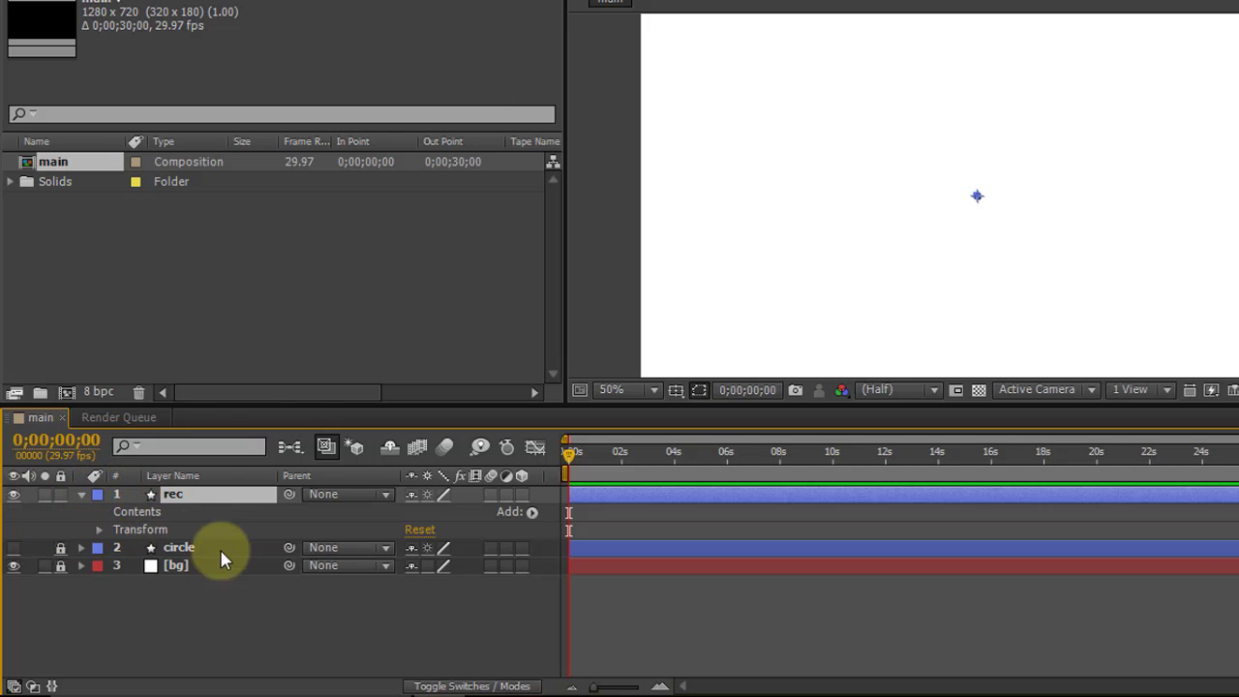
pyautogui.click(532, 512)
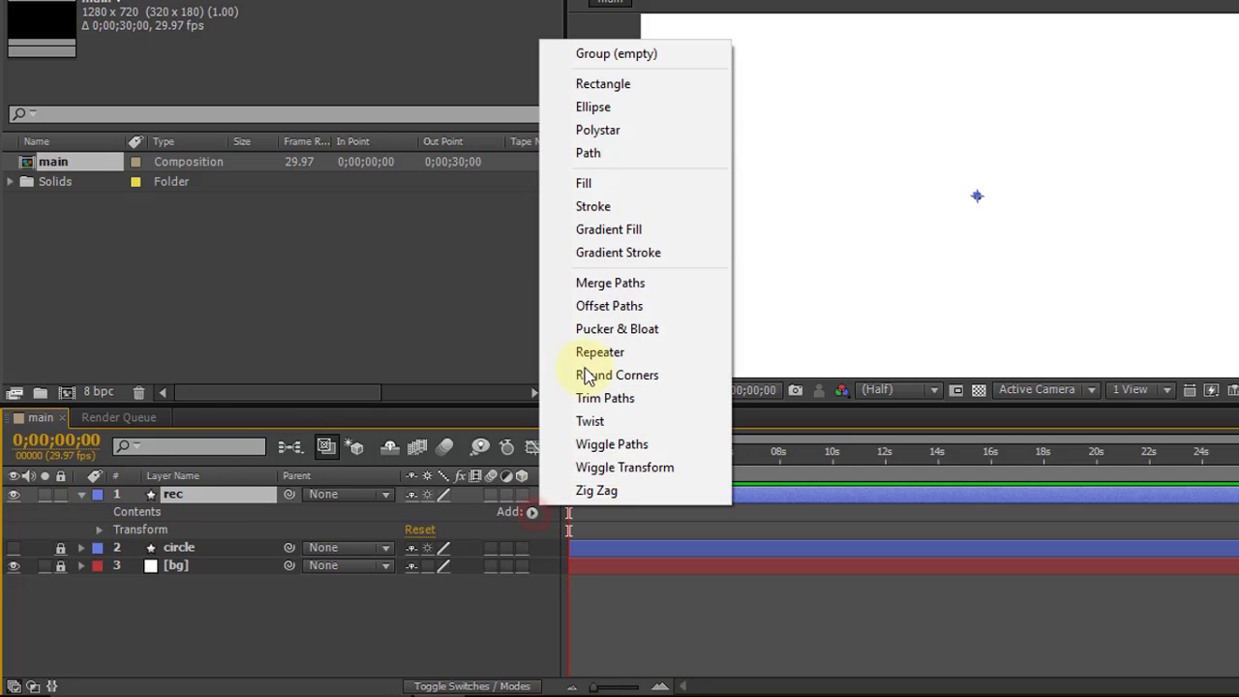
pyautogui.click(635, 93)
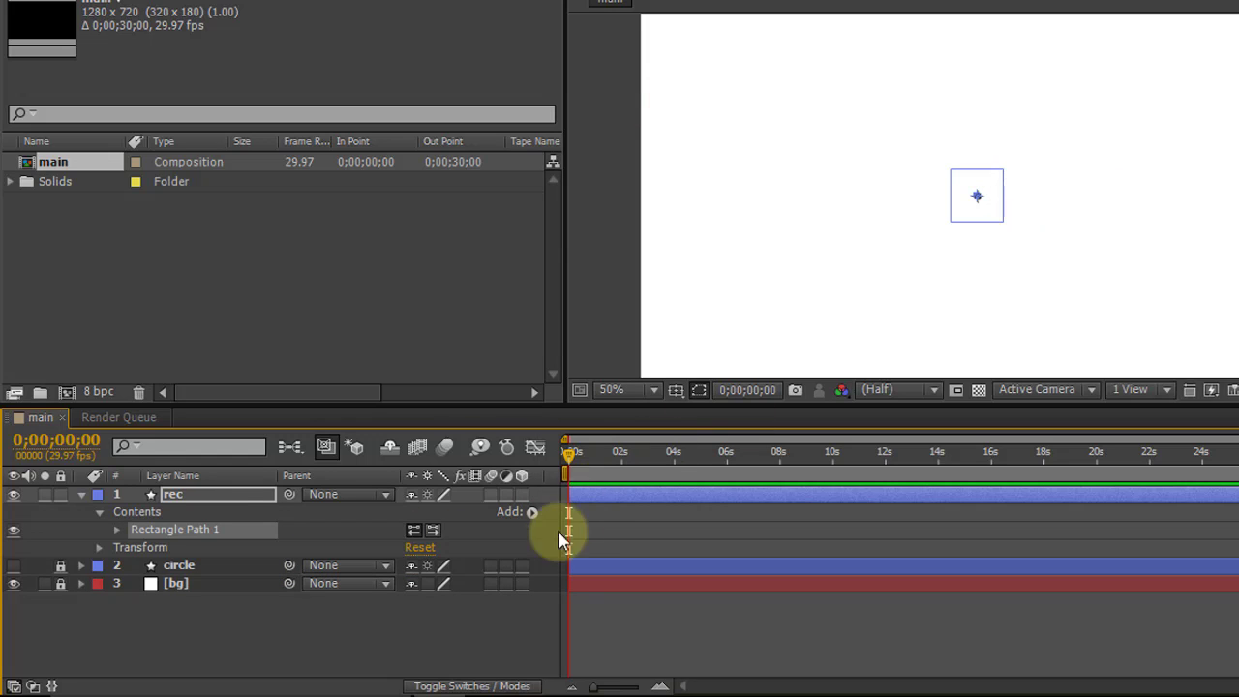
pyautogui.click(117, 531)
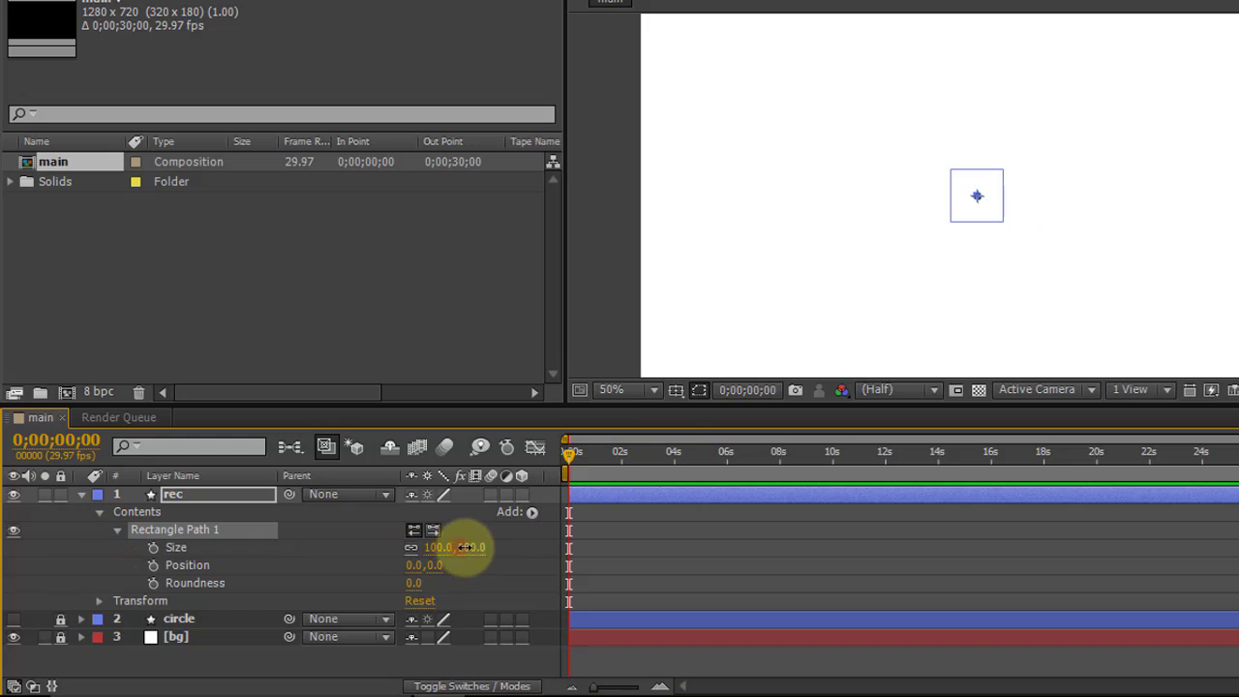
pyautogui.moveTo(459, 557); pyautogui.dragTo(616, 529)
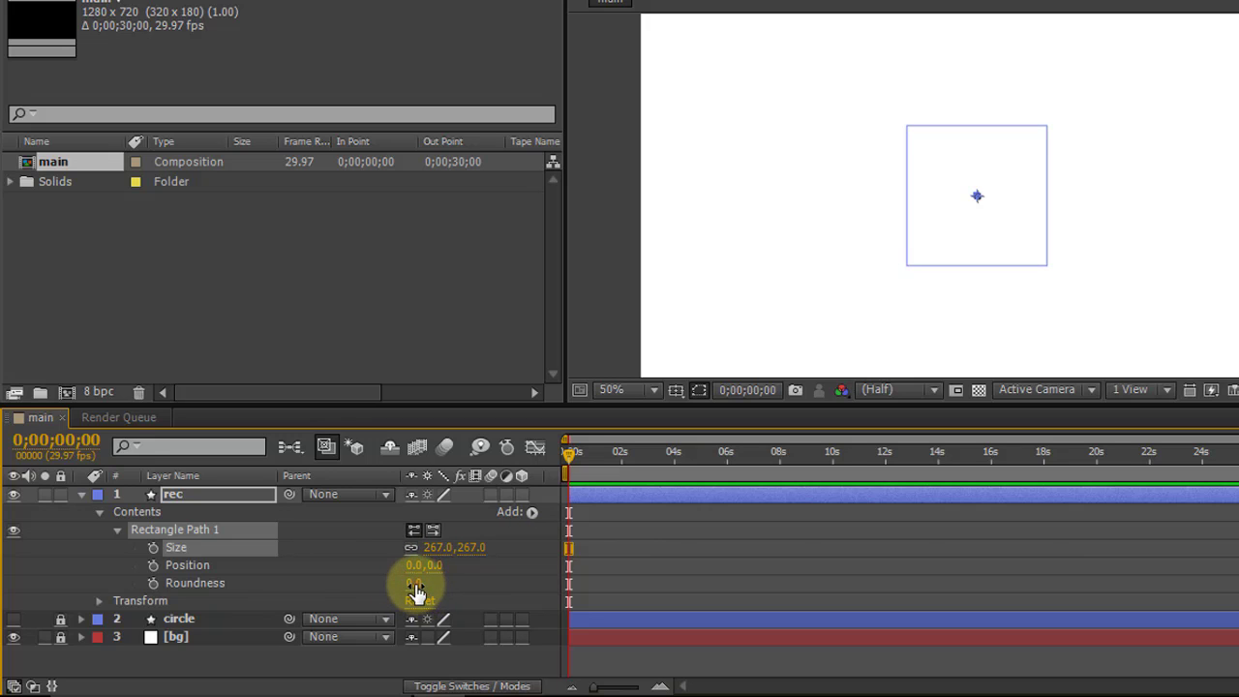
pyautogui.moveTo(414, 584)
pyautogui.mouseDown()
pyautogui.moveTo(512, 570)
pyautogui.moveTo(331, 593)
pyautogui.moveTo(187, 643)
pyautogui.mouseUp()
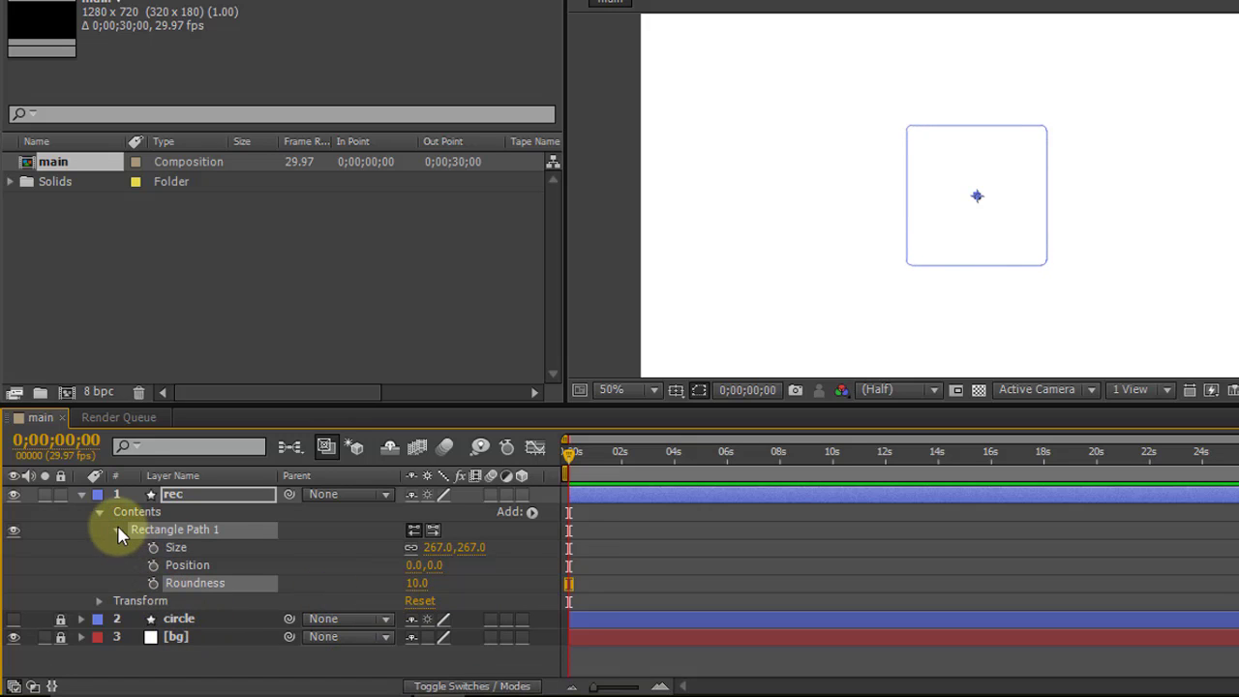
pyautogui.click(276, 675)
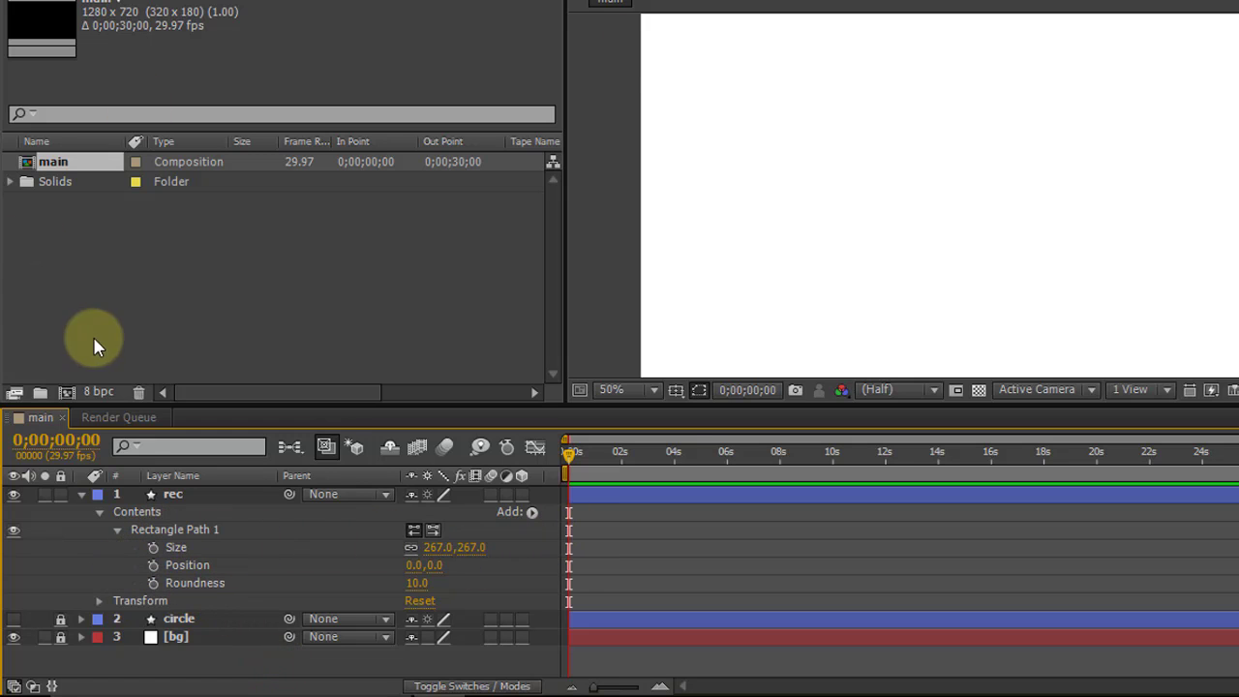
# Add a stroke to rec coloured FF0000 with width 11
pyautogui.click(531, 511)
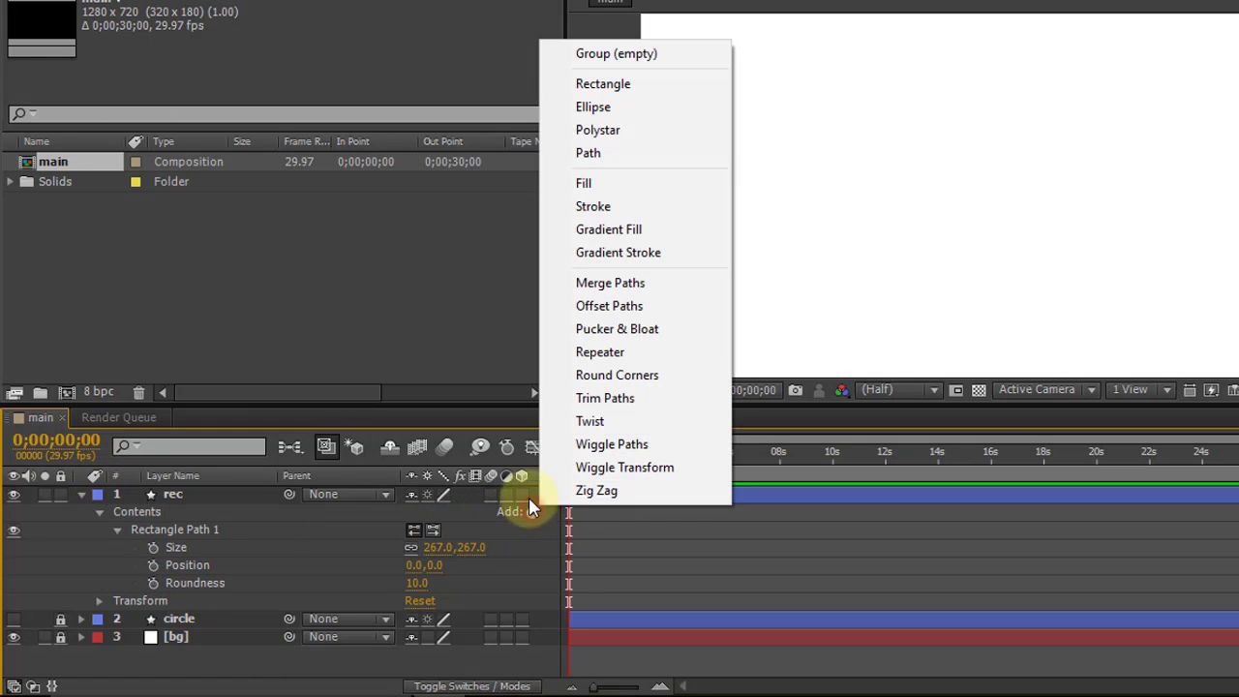
pyautogui.click(618, 206)
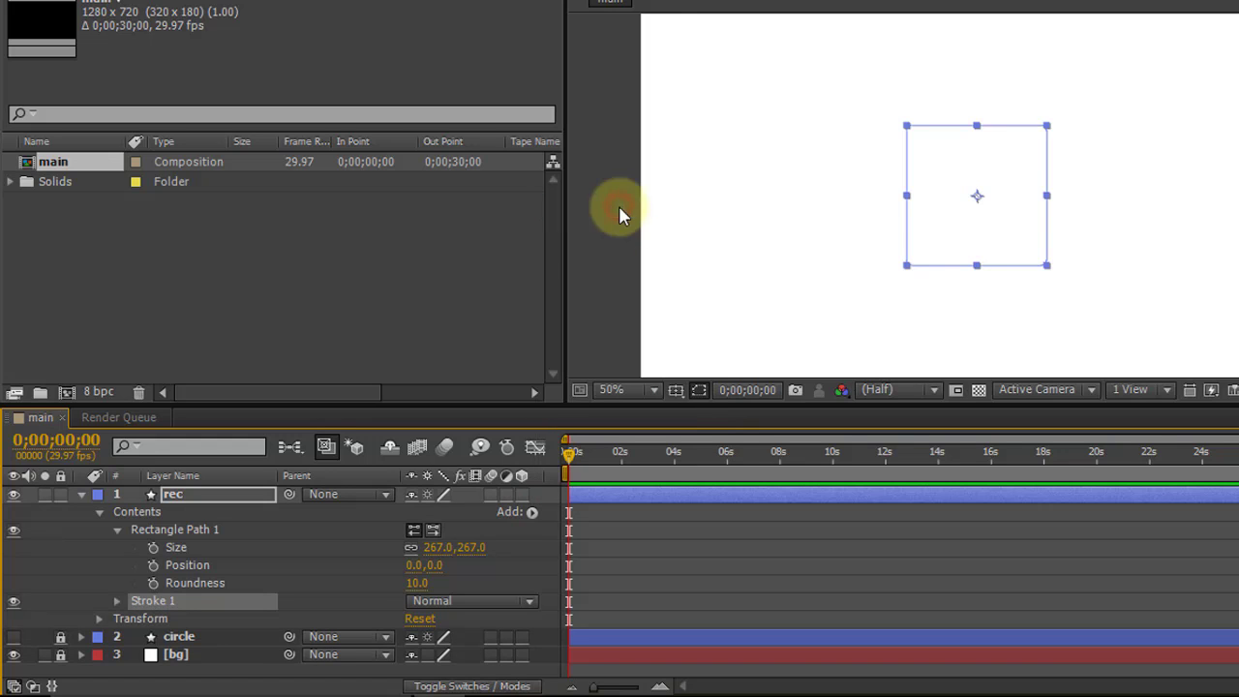
pyautogui.click(119, 601)
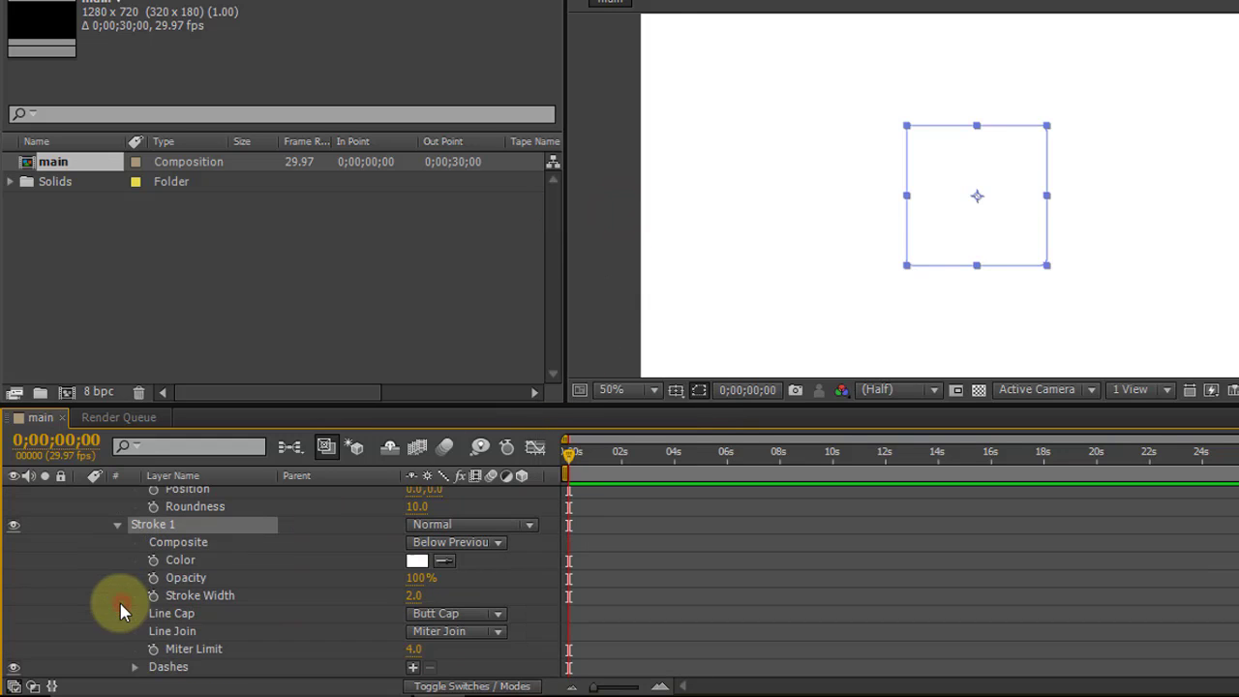
pyautogui.click(416, 560)
pyautogui.moveTo(567, 245); pyautogui.dragTo(821, 105)
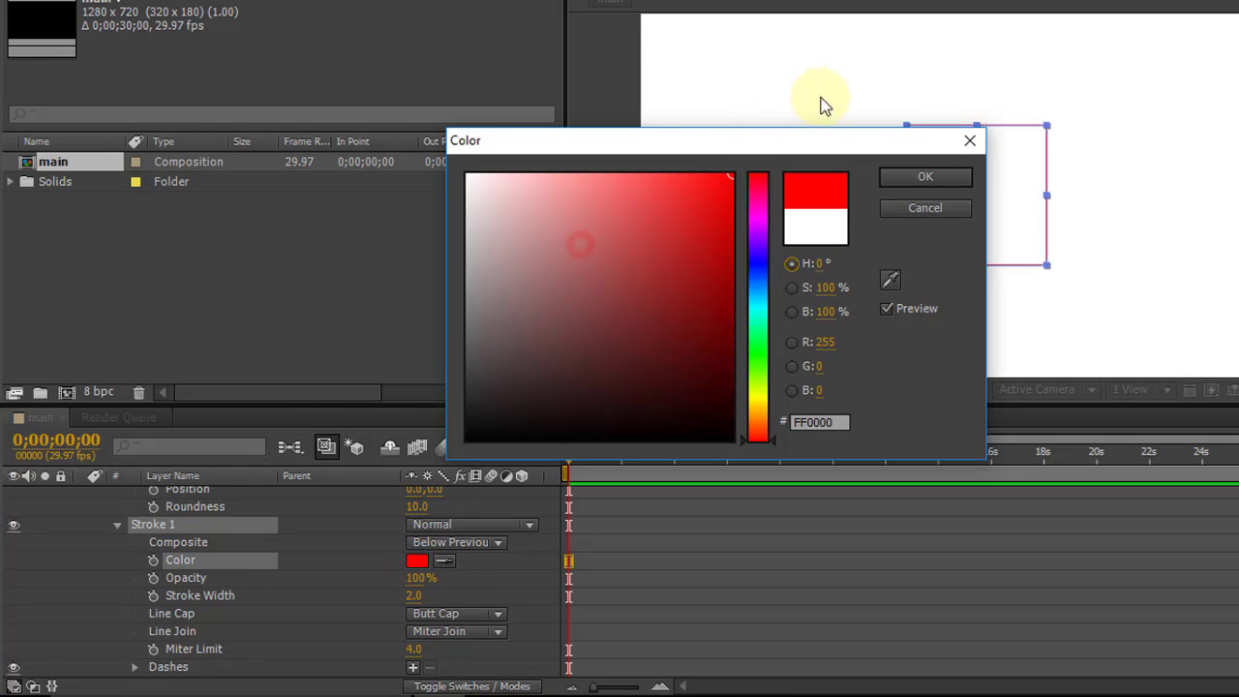
pyautogui.click(900, 186)
pyautogui.moveTo(411, 594); pyautogui.dragTo(418, 596)
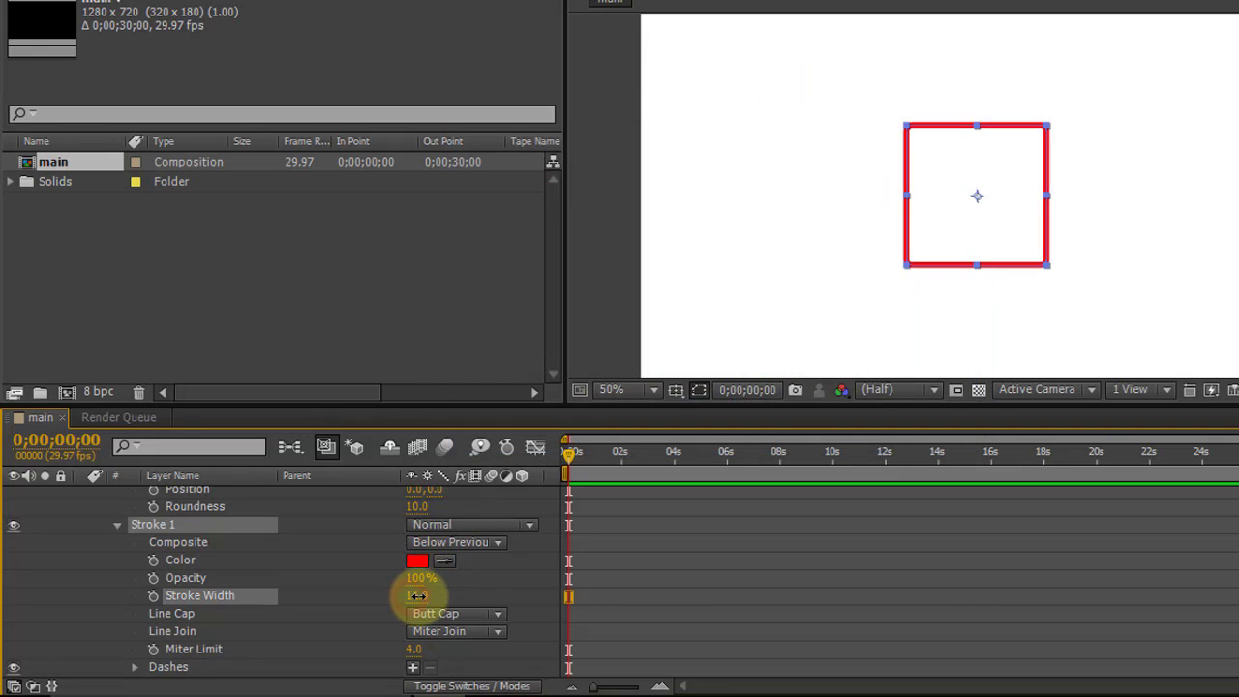
pyautogui.click(319, 571)
pyautogui.scroll(4, 97, 558)
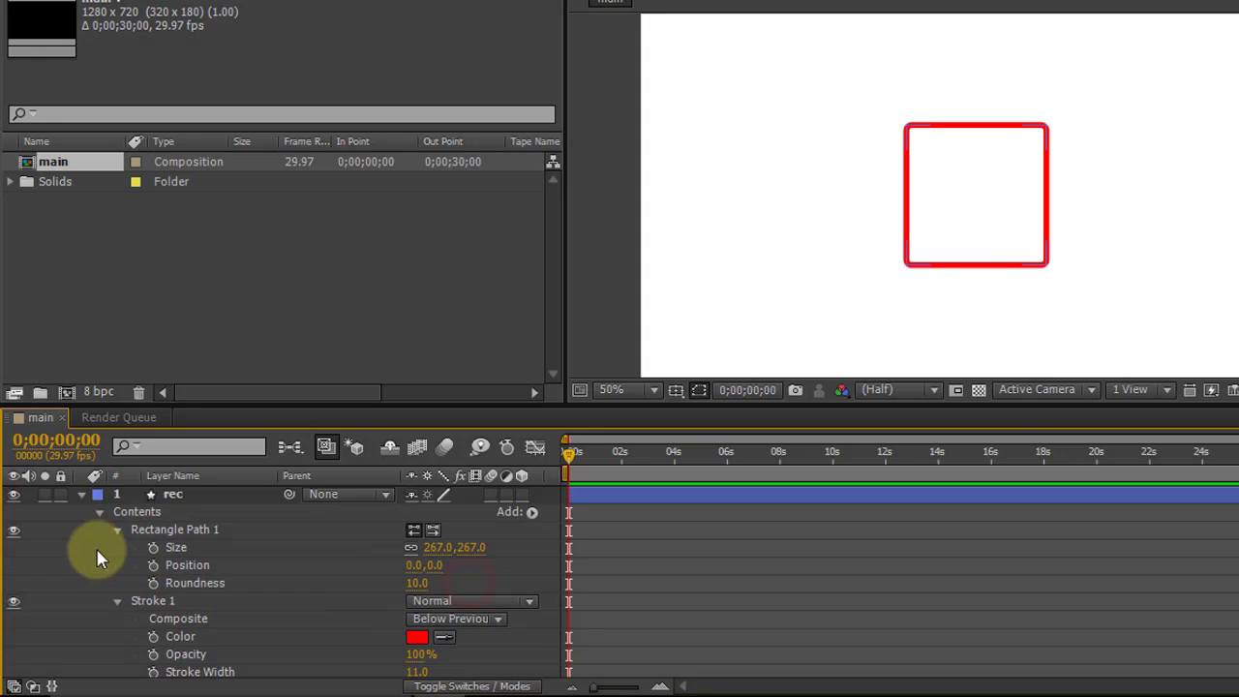
# Collapse rec and toggle circle and rec visibility to compare, leaving both shown
pyautogui.click(99, 512)
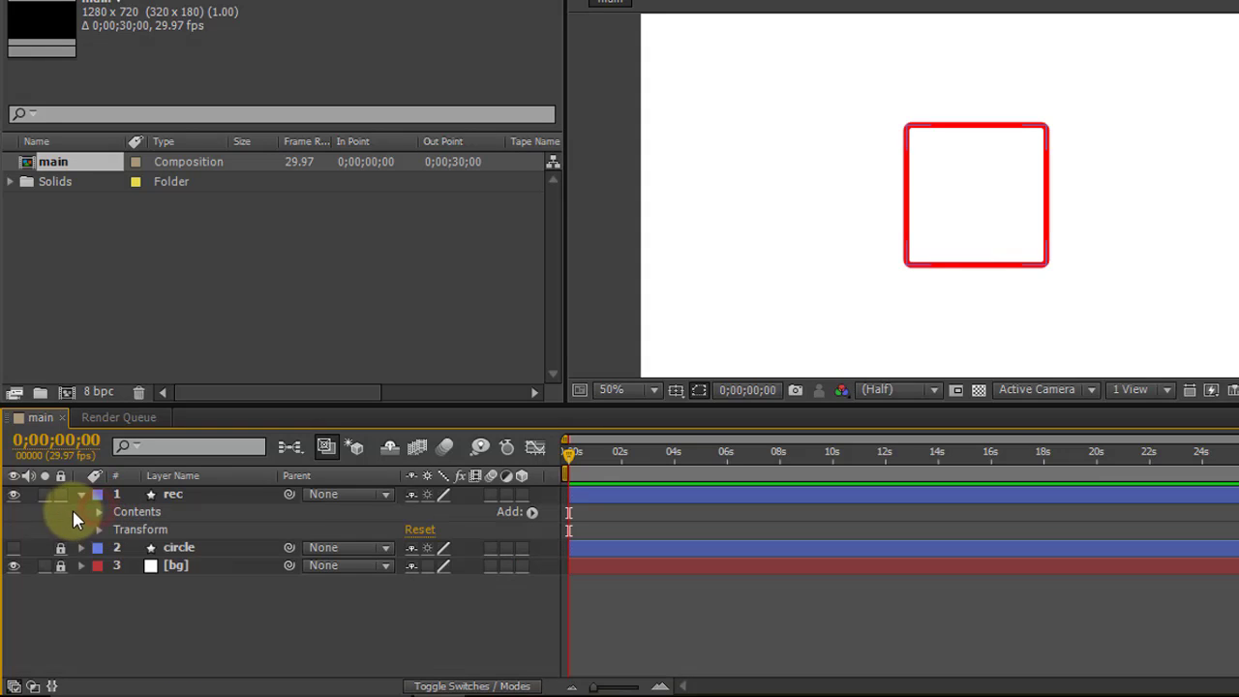
pyautogui.click(81, 495)
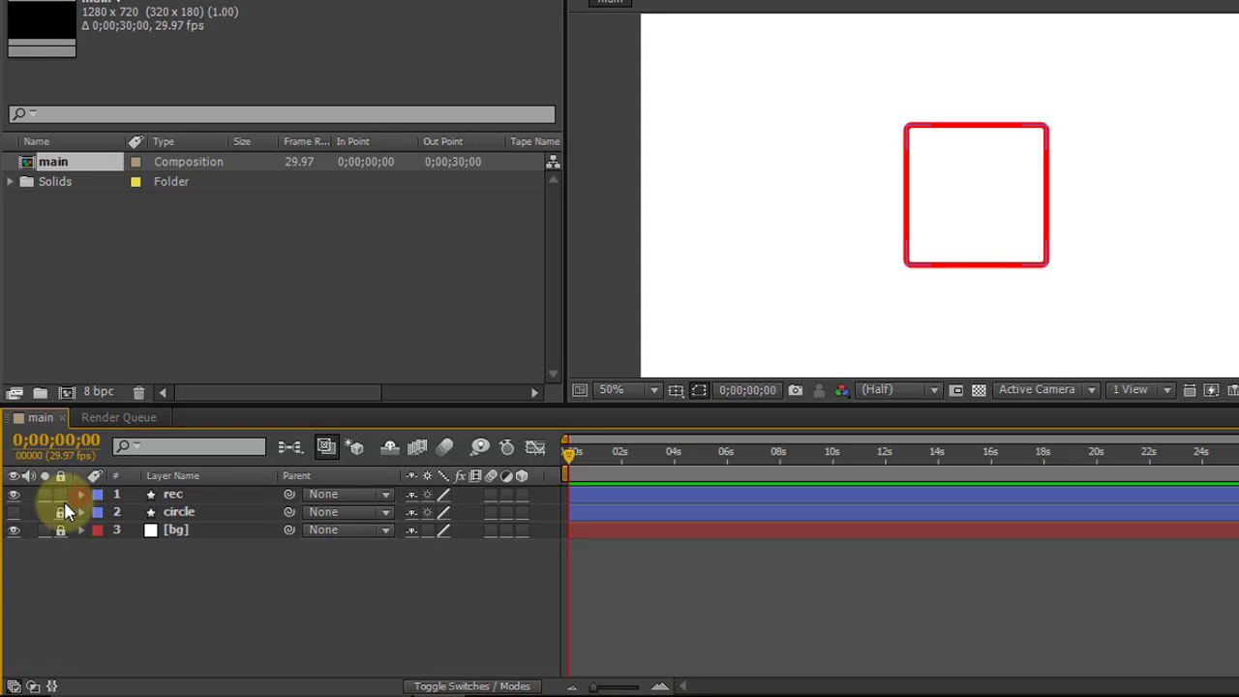
pyautogui.click(13, 511)
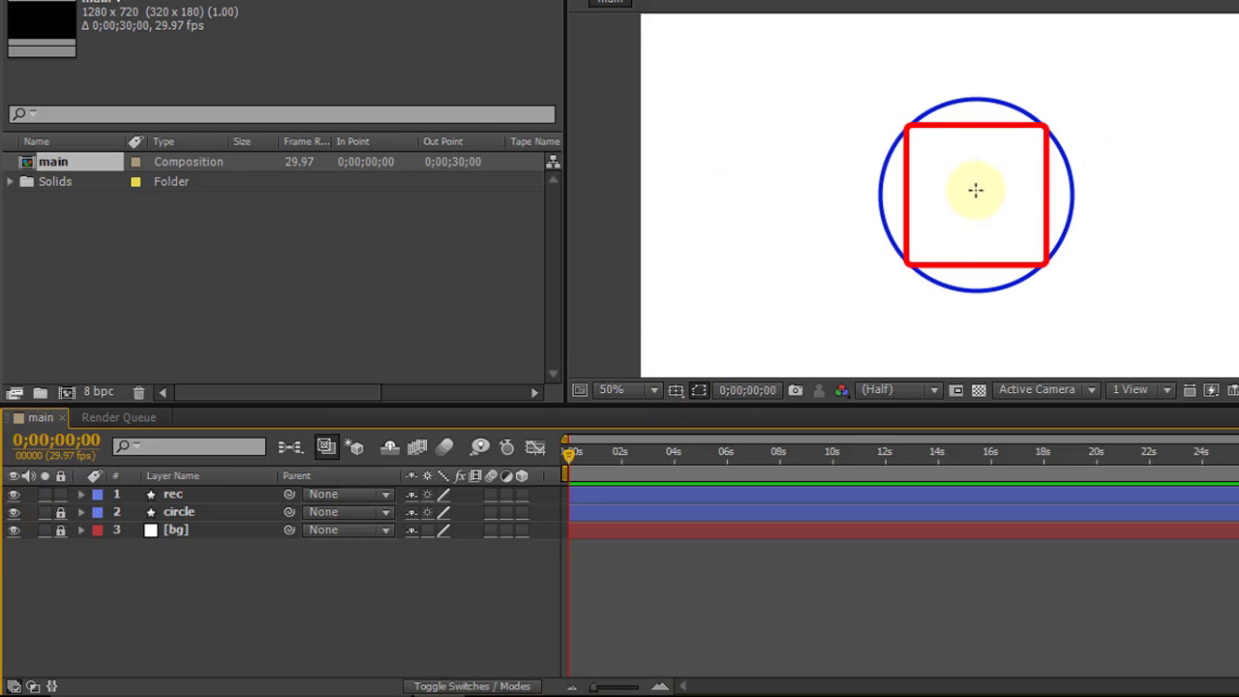
pyautogui.click(14, 495)
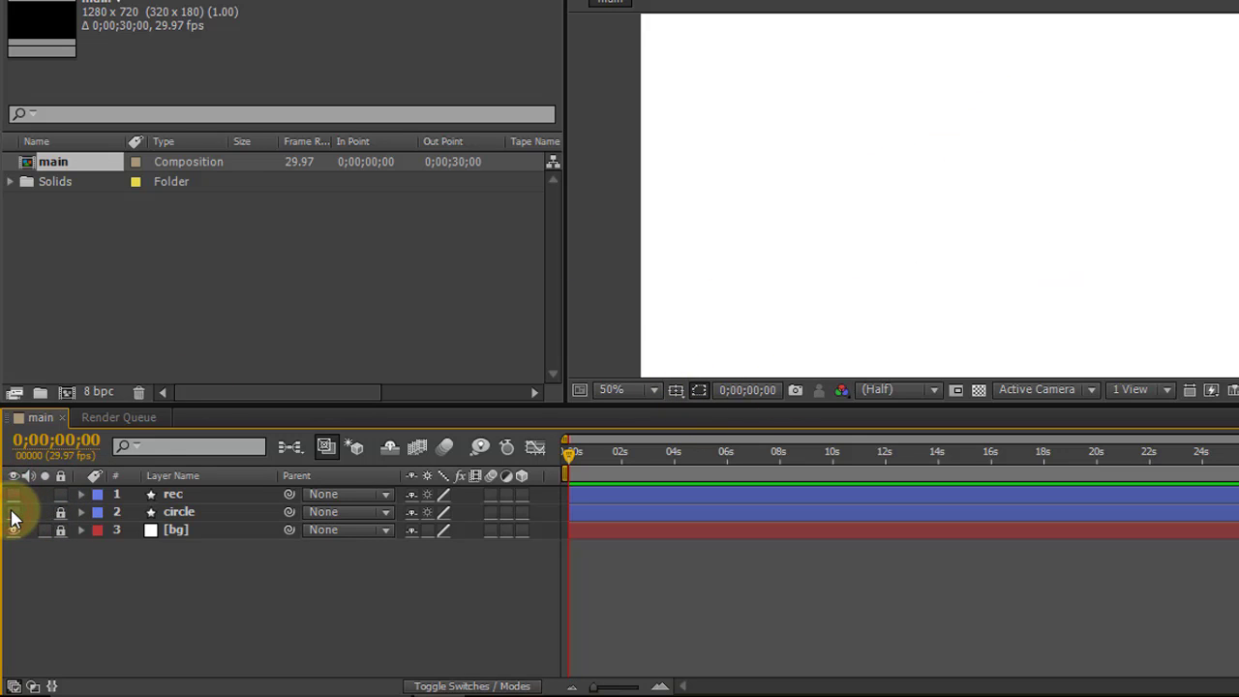
pyautogui.click(14, 494)
pyautogui.click(14, 512)
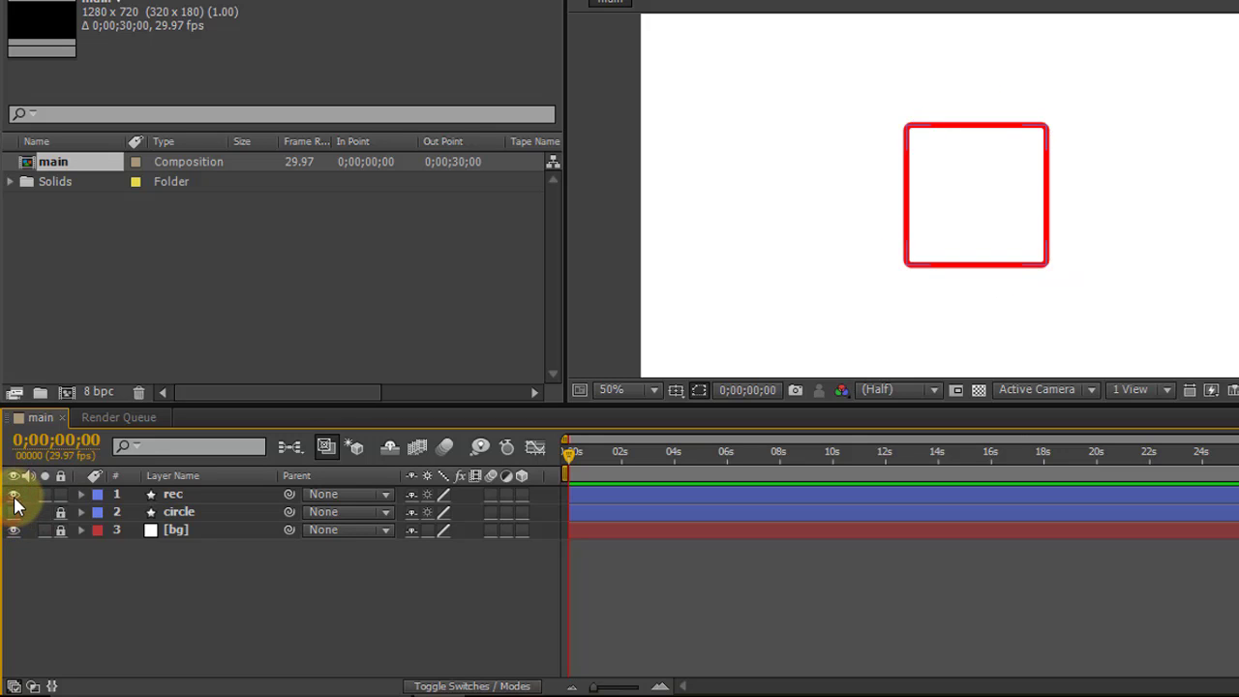
pyautogui.click(14, 495)
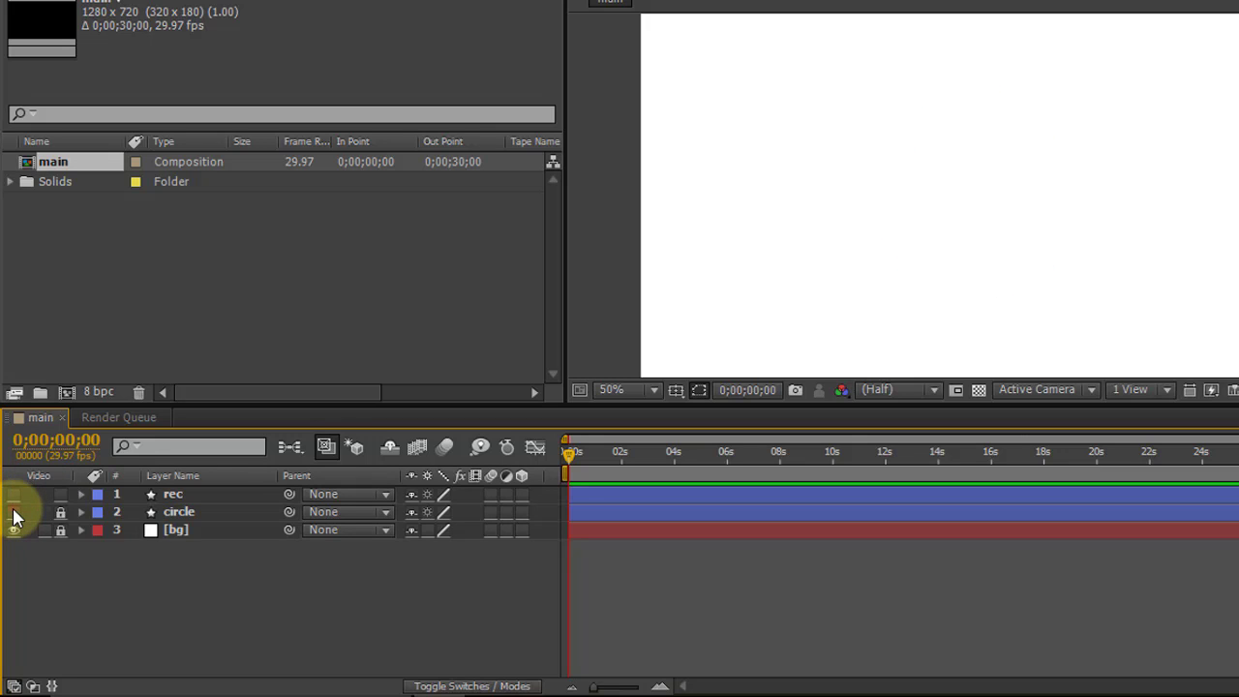
pyautogui.click(15, 512)
pyautogui.click(14, 494)
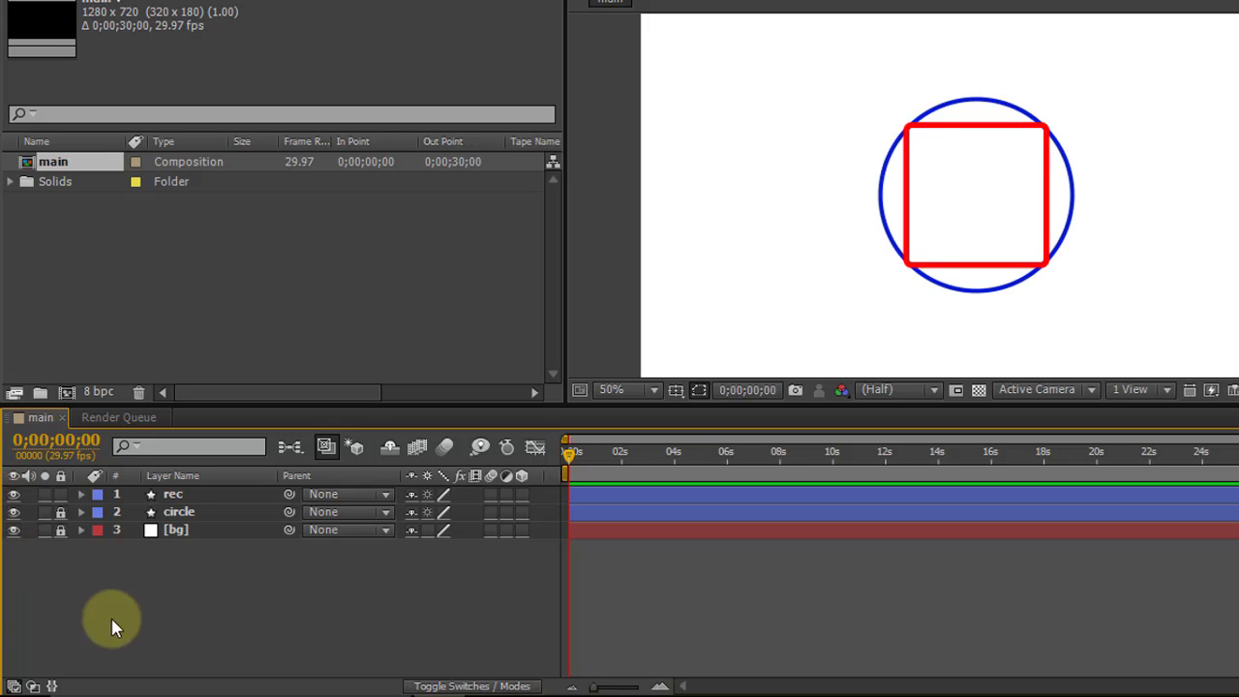
pyautogui.click(133, 633)
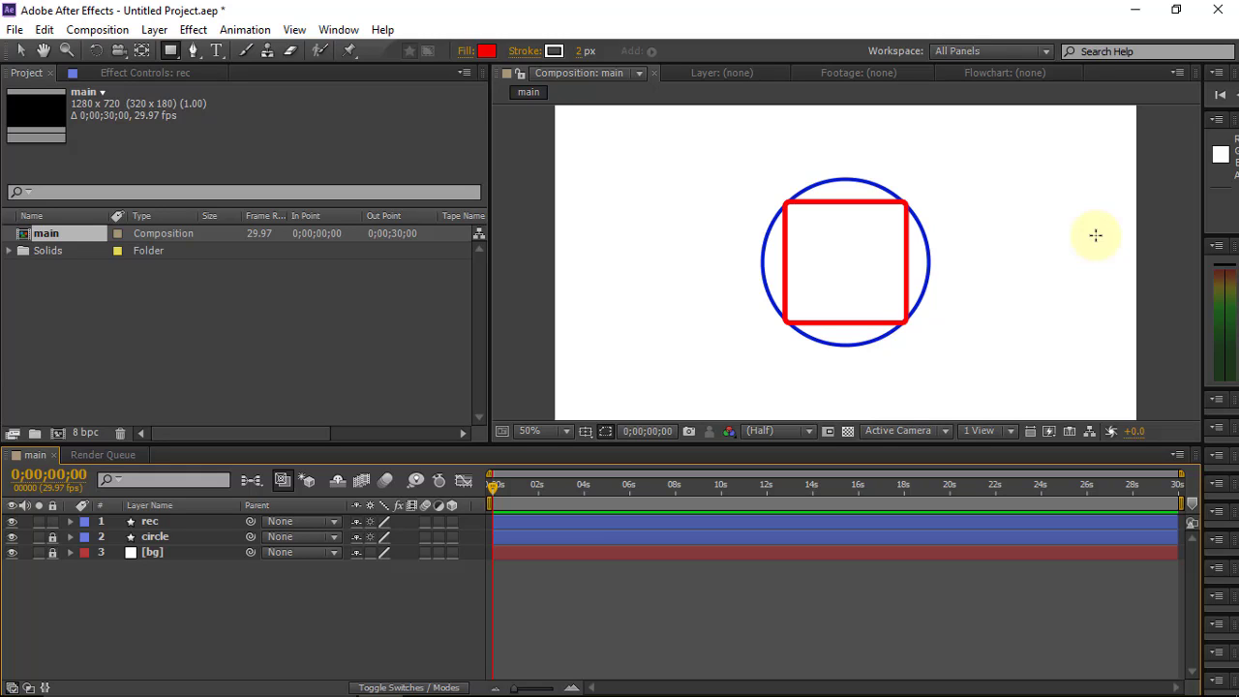
pyautogui.moveTo(1010, 693)
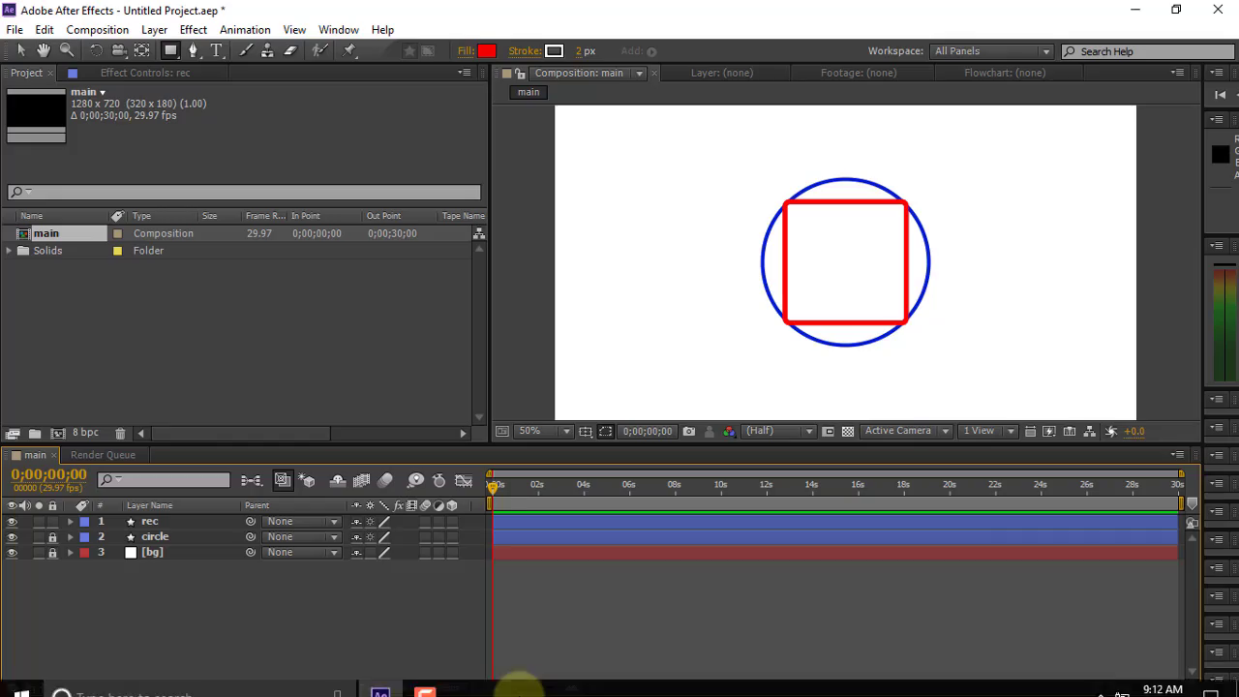